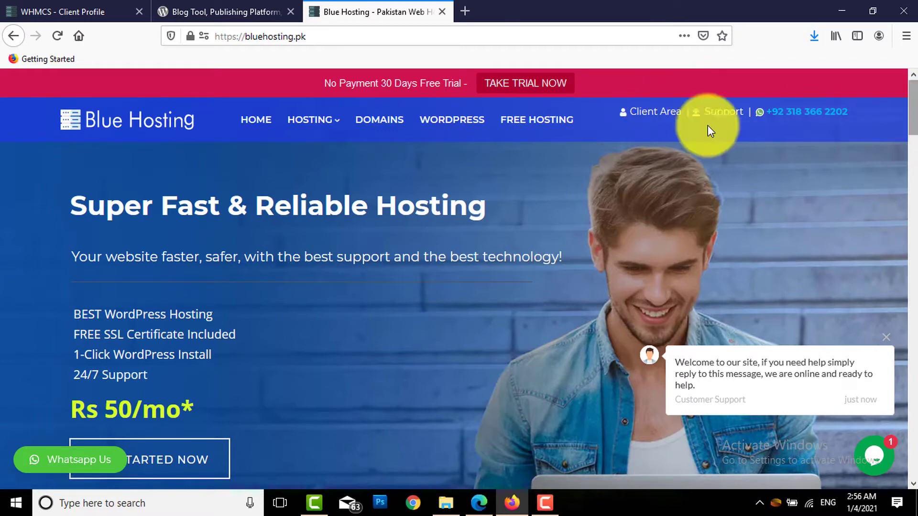
# Sign in to the Blue Hosting client area with the account email and password
pyautogui.click(652, 115)
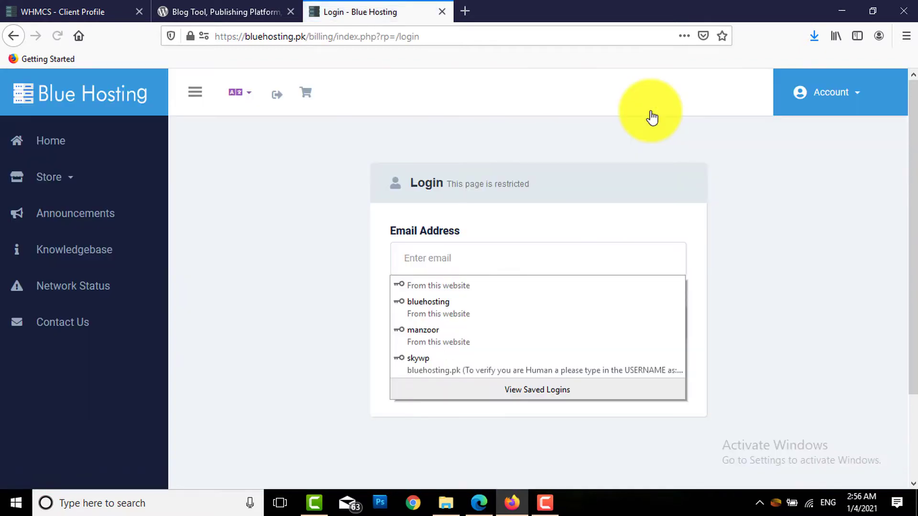
pyautogui.click(783, 200)
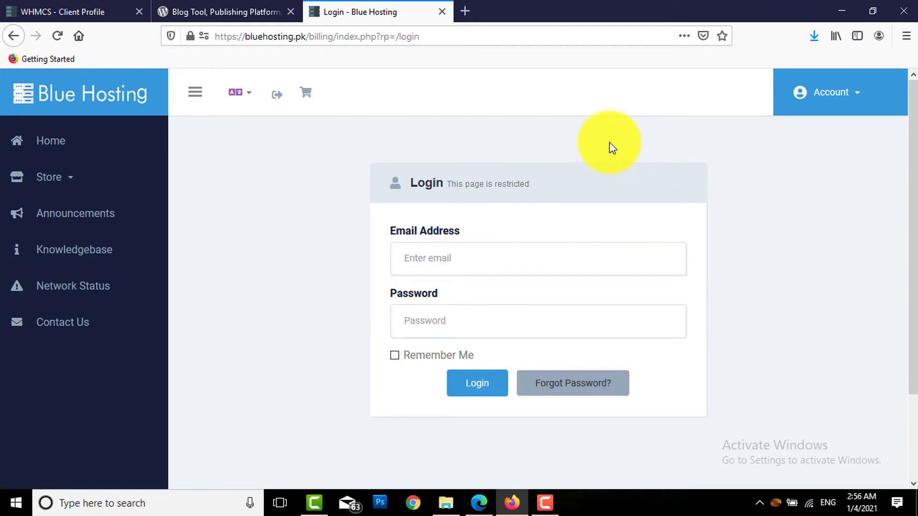
pyautogui.click(489, 255)
pyautogui.click(317, 328)
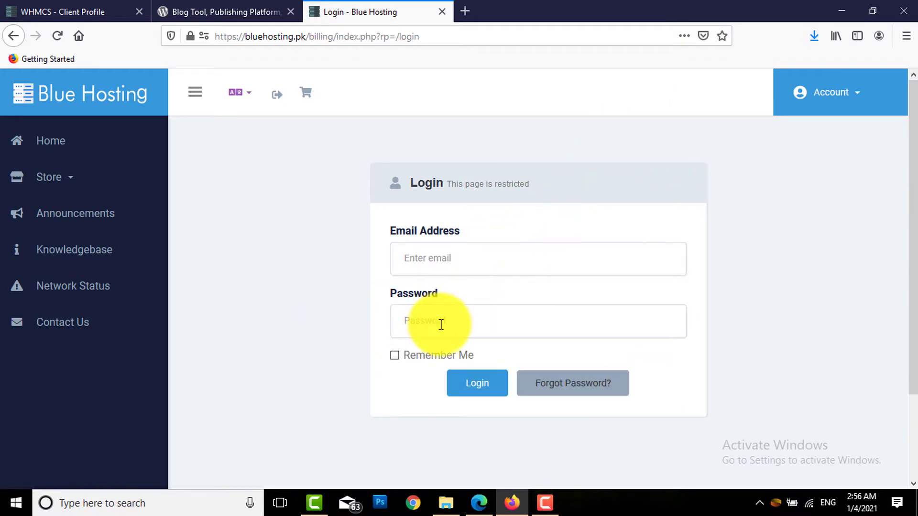
pyautogui.click(417, 322)
pyautogui.click(404, 266)
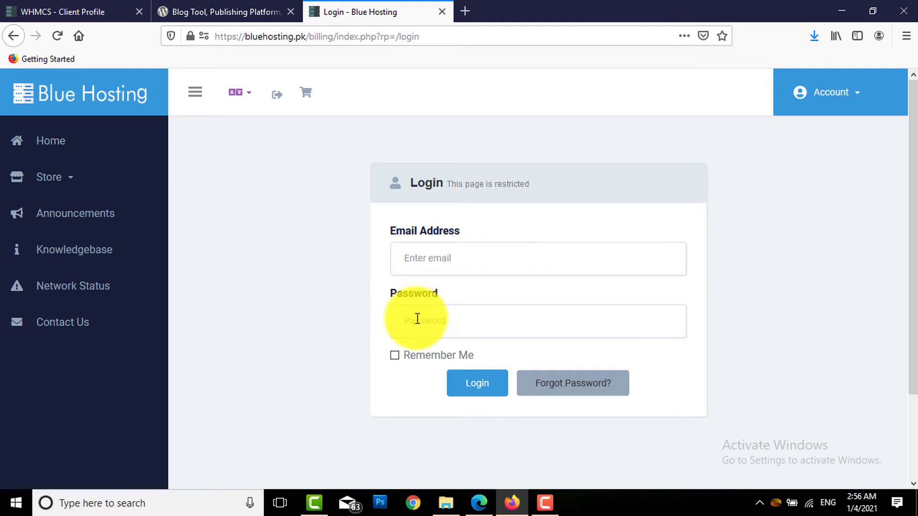
pyautogui.click(486, 391)
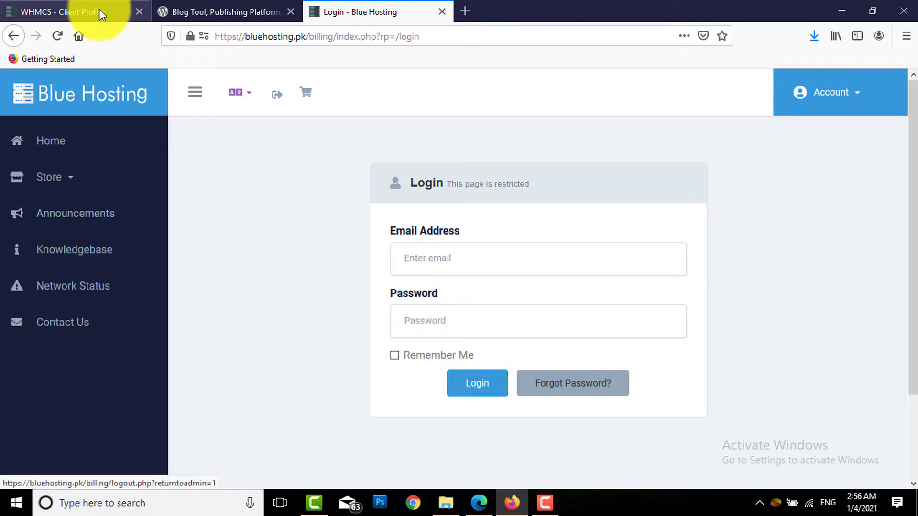
pyautogui.click(139, 11)
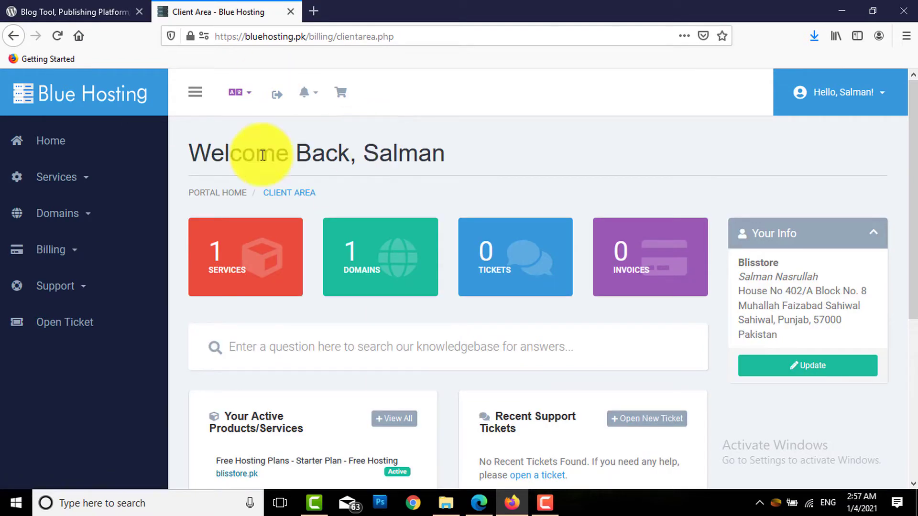
# Go to Services > My Services and open the blisstore.pk Starter Plan - Free Hosting details
pyautogui.click(88, 184)
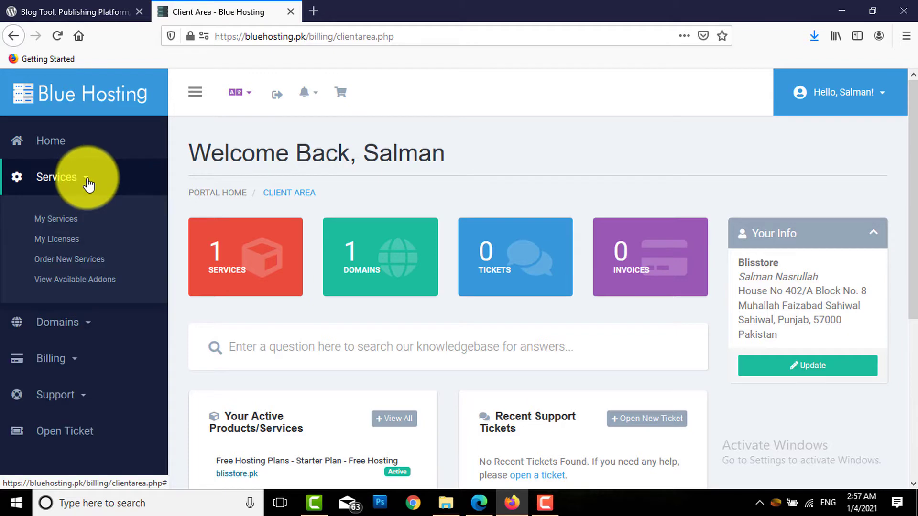
pyautogui.click(68, 223)
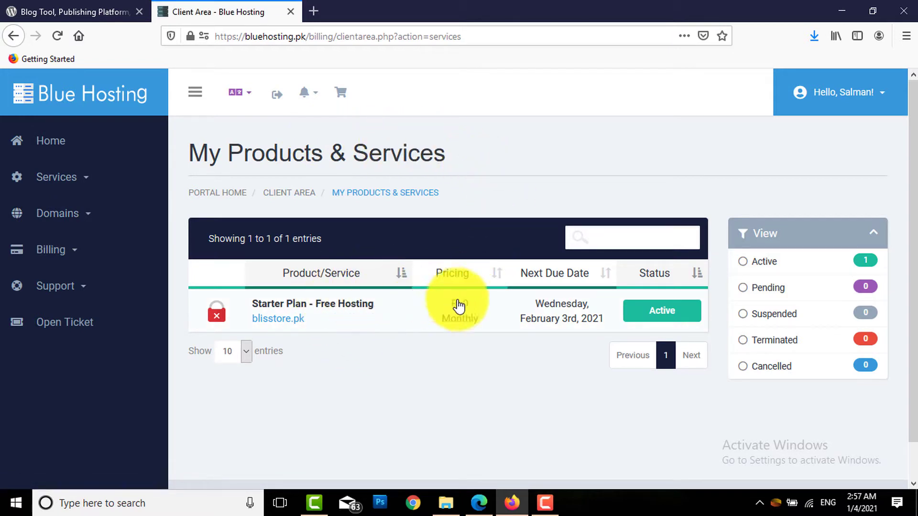
pyautogui.click(361, 308)
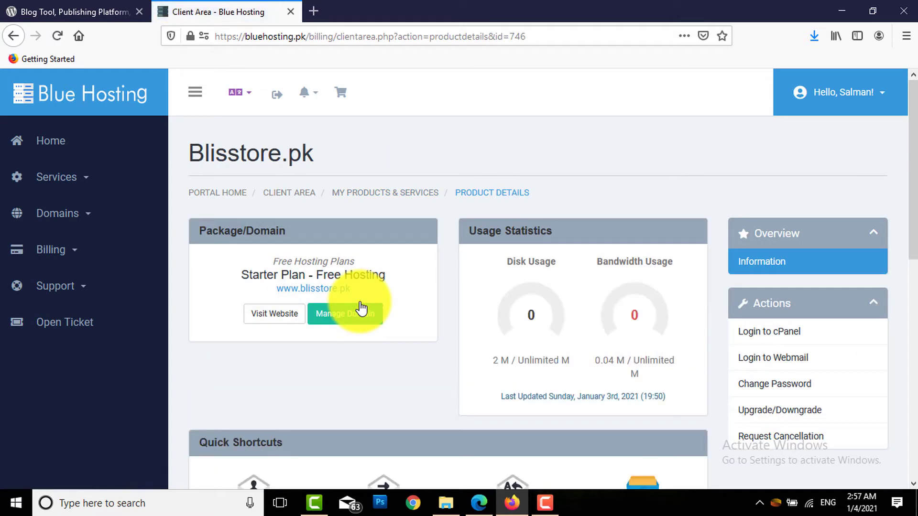
# Use Login to cPanel under Actions to open the blisstore.pk cPanel dashboard in a new tab
pyautogui.moveTo(913, 122); pyautogui.dragTo(913, 206)
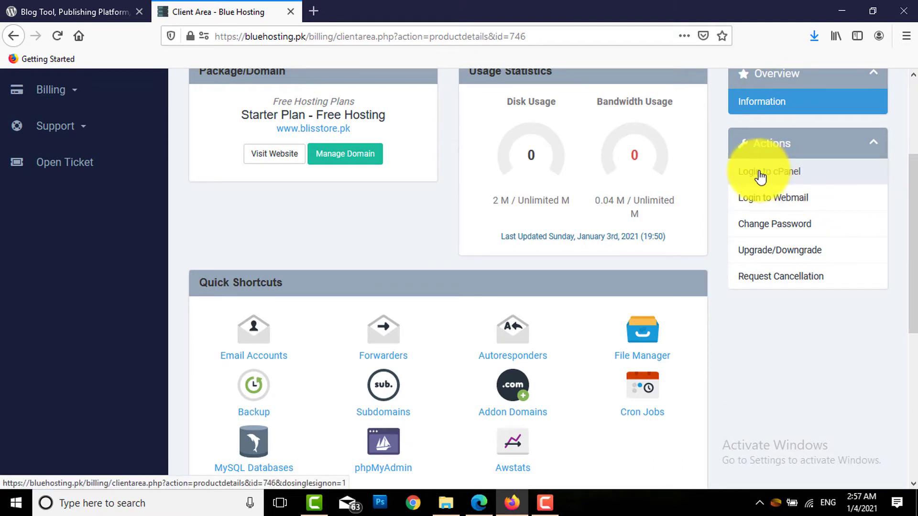
pyautogui.click(760, 176)
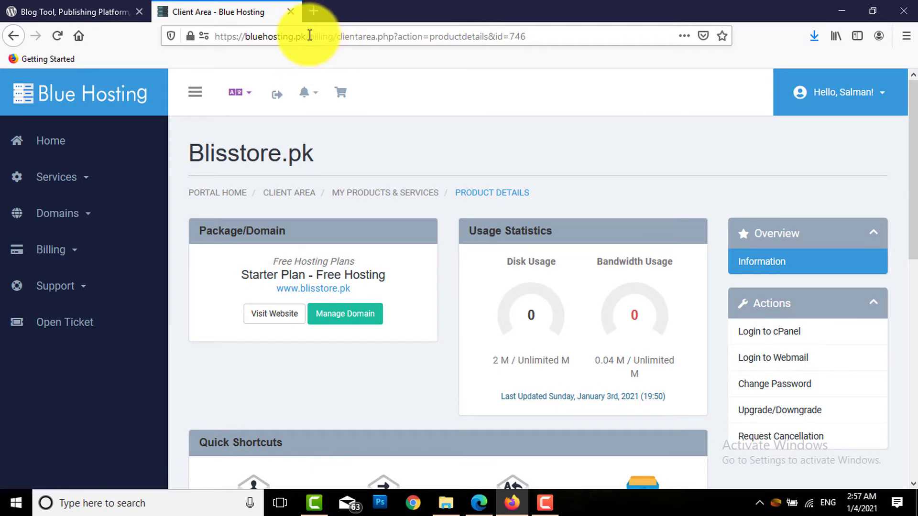
pyautogui.click(308, 35)
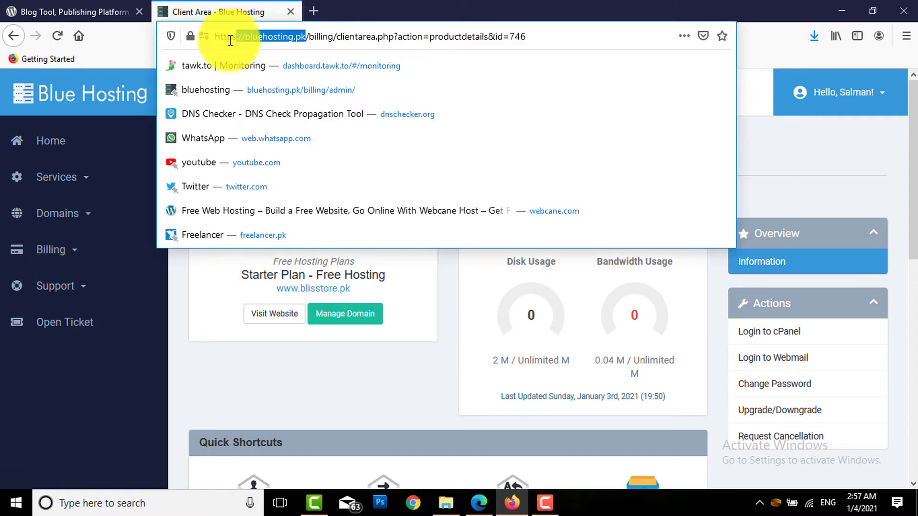
pyautogui.click(333, 34)
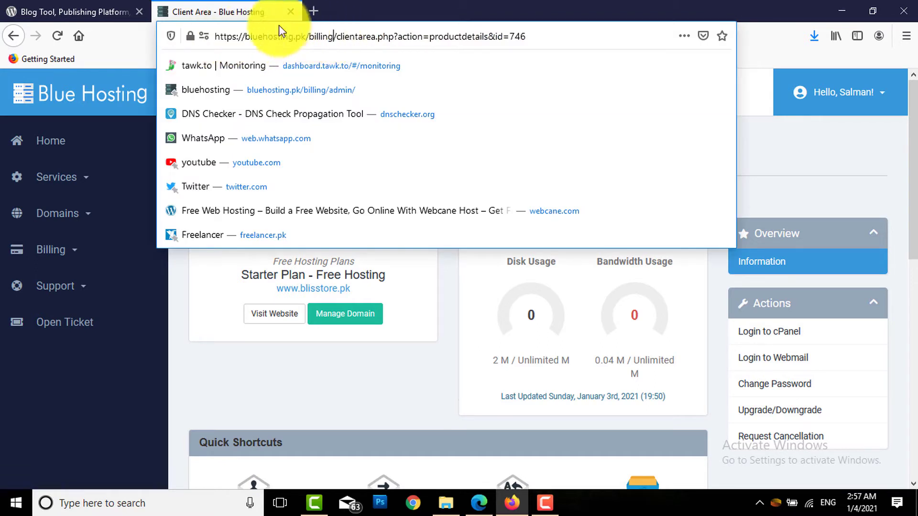
pyautogui.click(180, 294)
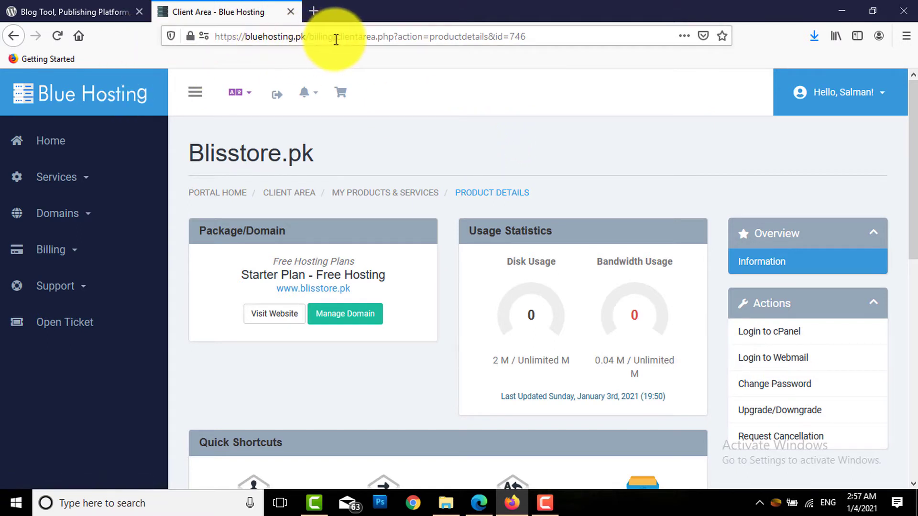
pyautogui.click(86, 183)
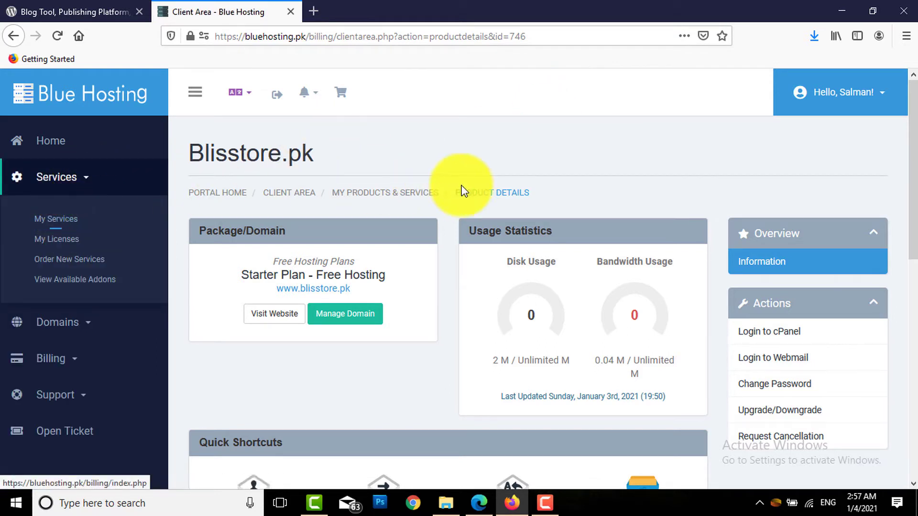
pyautogui.moveTo(902, 144); pyautogui.dragTo(796, 203)
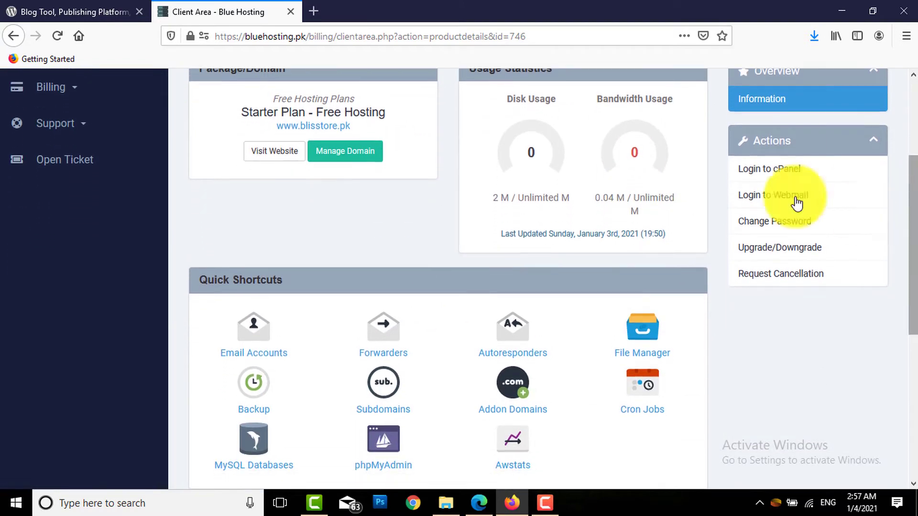
pyautogui.click(766, 171)
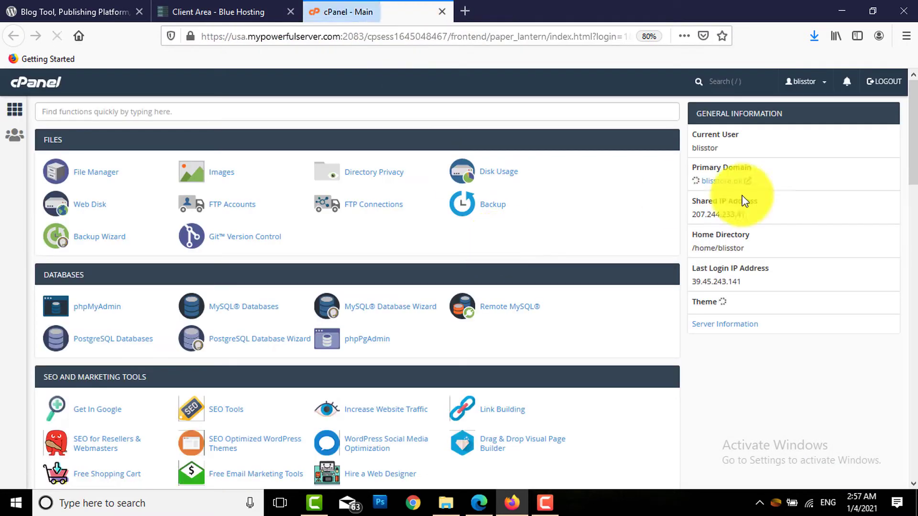
# Open the blisstore.pk Primary Domain link, showing an 'Index of /' with cgi-bin and index.txt
pyautogui.moveTo(914, 133); pyautogui.dragTo(911, 108)
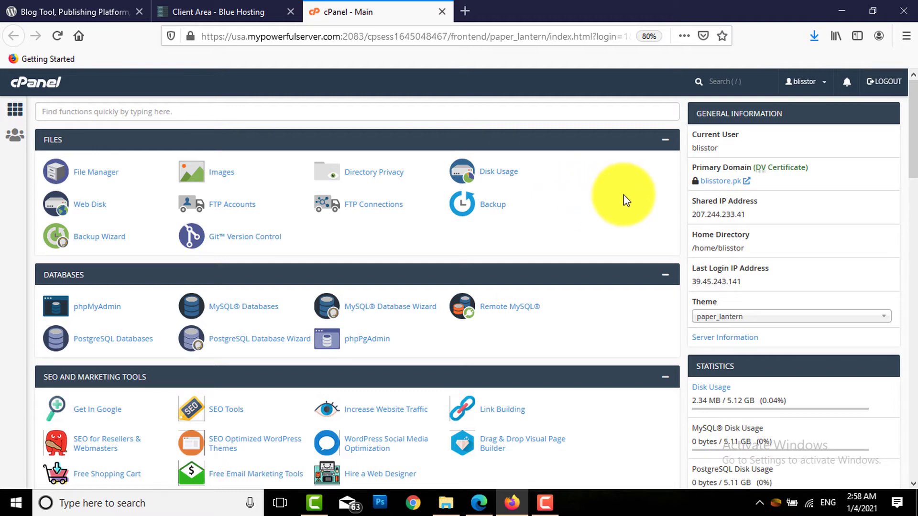
pyautogui.click(714, 182)
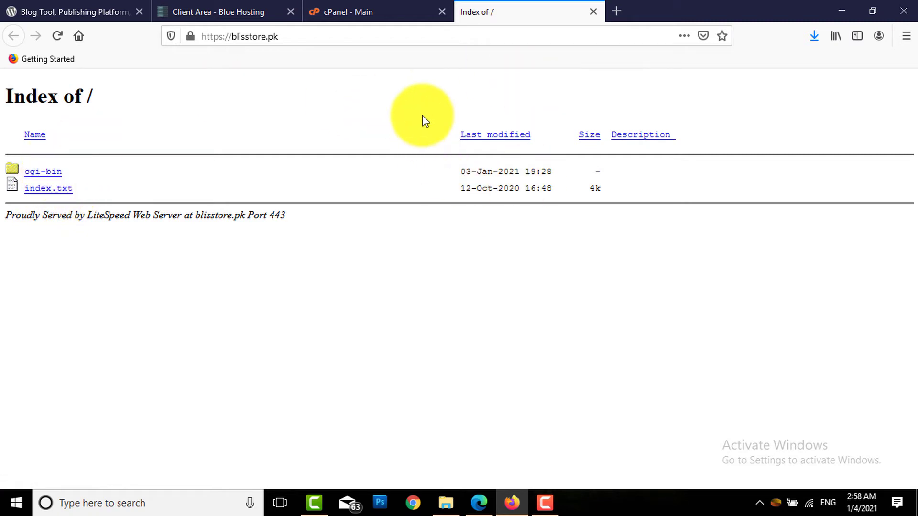
# Compare the blisstore.pk index with the cPanel dashboard, then scroll cPanel to Softaculous Apps Installer
pyautogui.click(393, 12)
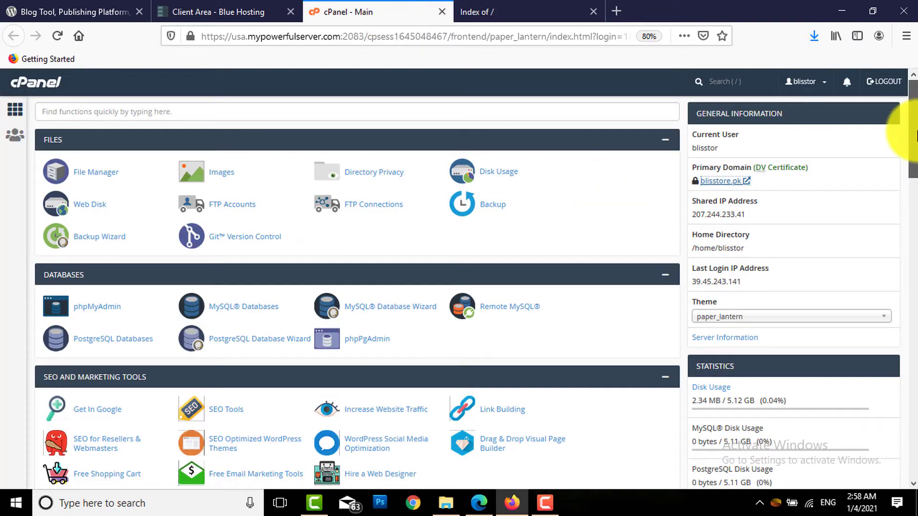
pyautogui.click(559, 36)
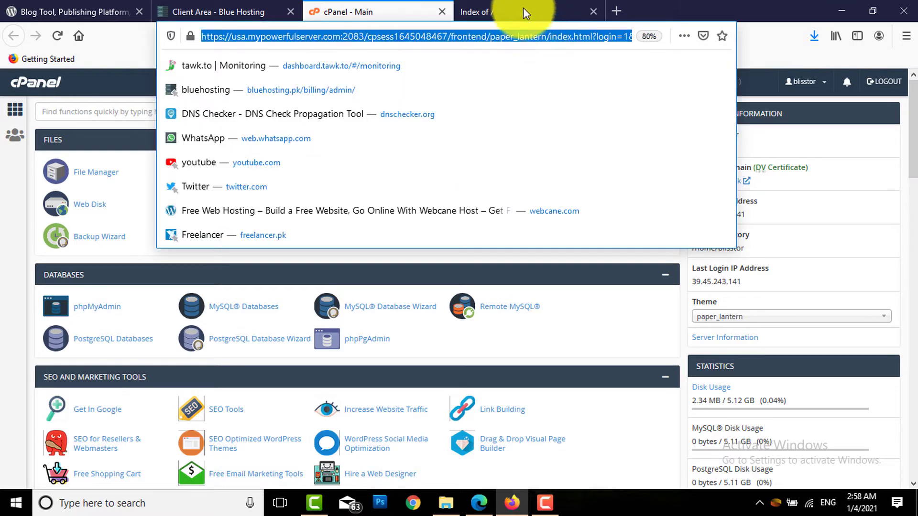
pyautogui.click(523, 9)
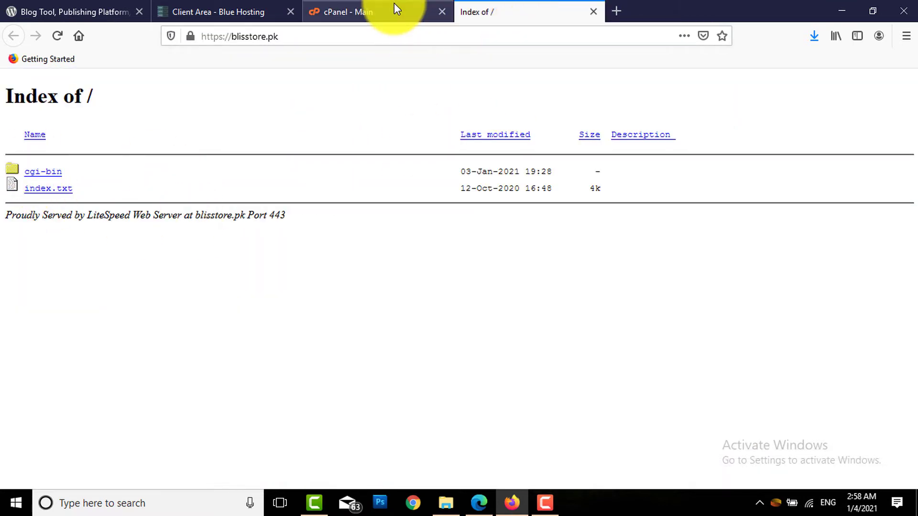
pyautogui.click(395, 10)
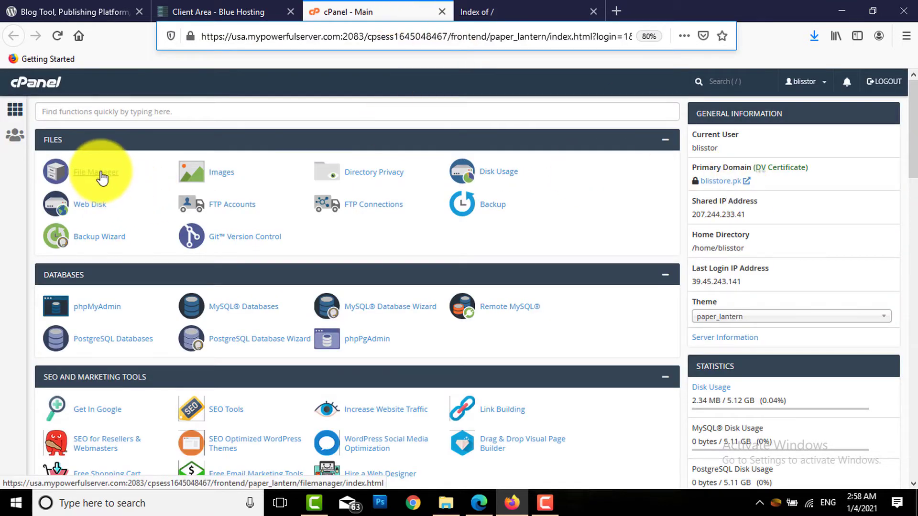
pyautogui.click(482, 9)
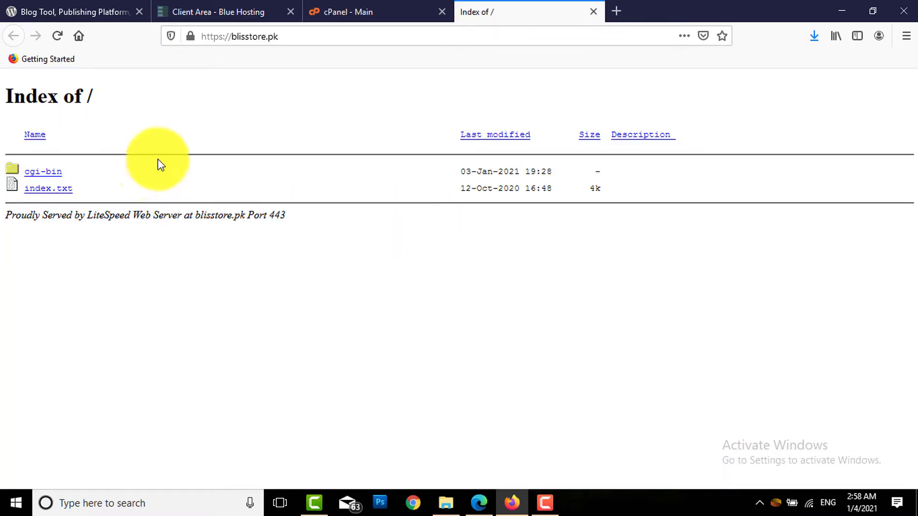
pyautogui.click(386, 13)
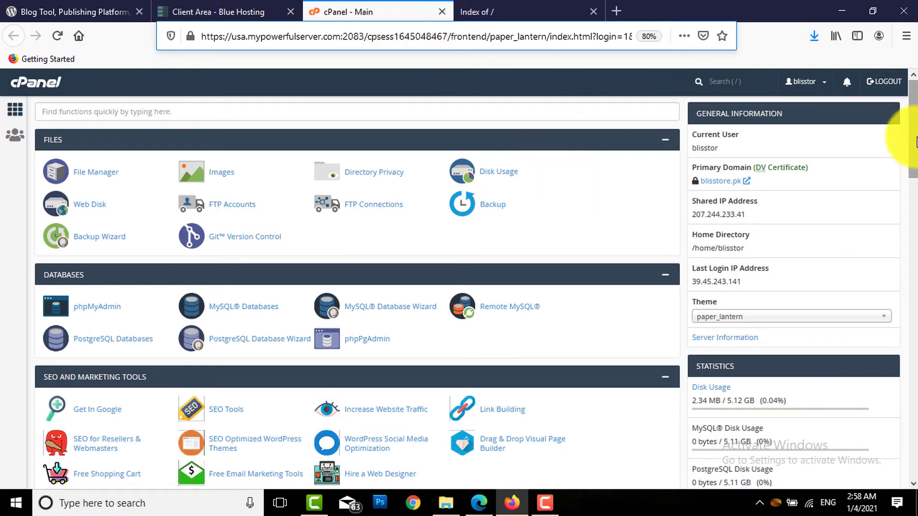
pyautogui.moveTo(912, 124); pyautogui.dragTo(910, 425)
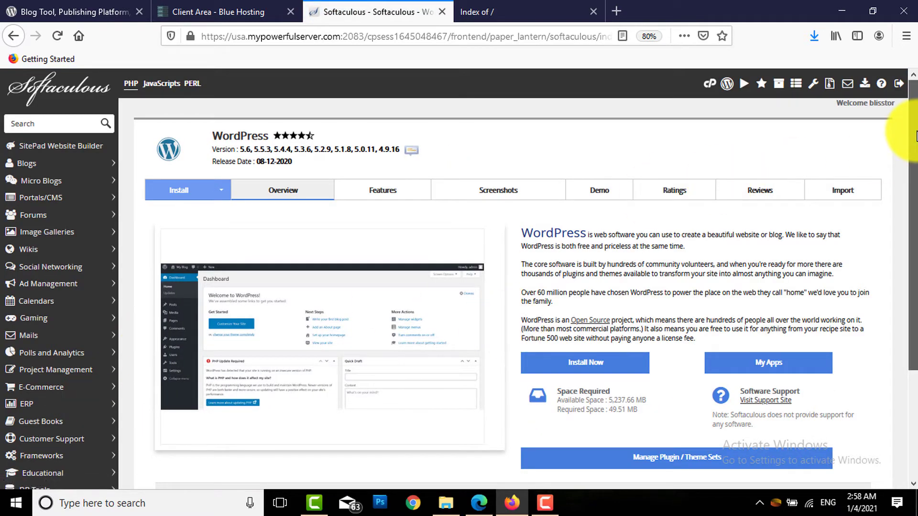
# Scroll the WordPress overview, listing versions 5.6 to 4.9.16 and 49.51 MB required space
pyautogui.moveTo(911, 135); pyautogui.dragTo(905, 115)
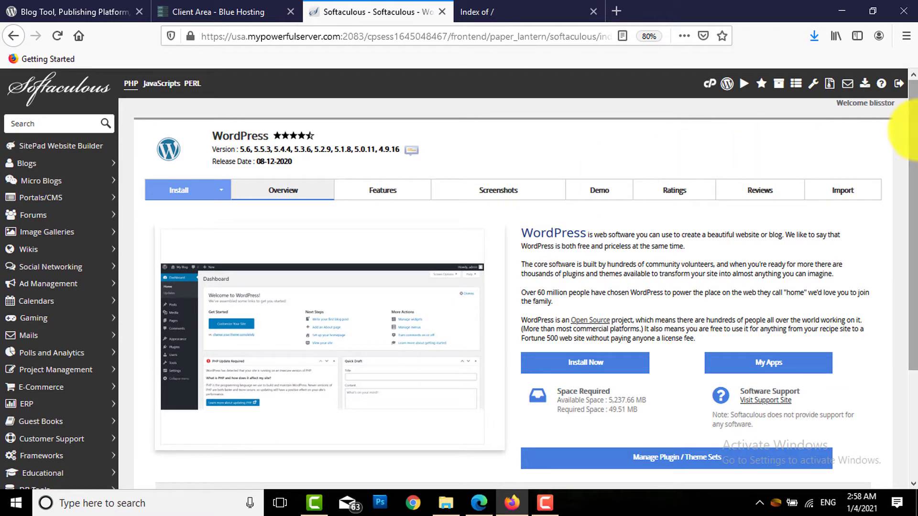
pyautogui.moveTo(908, 132); pyautogui.dragTo(909, 200)
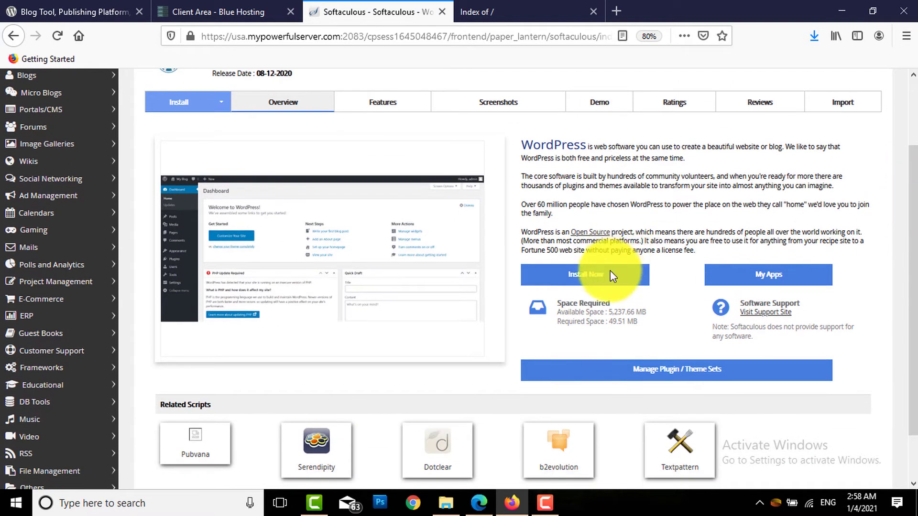
pyautogui.click(586, 277)
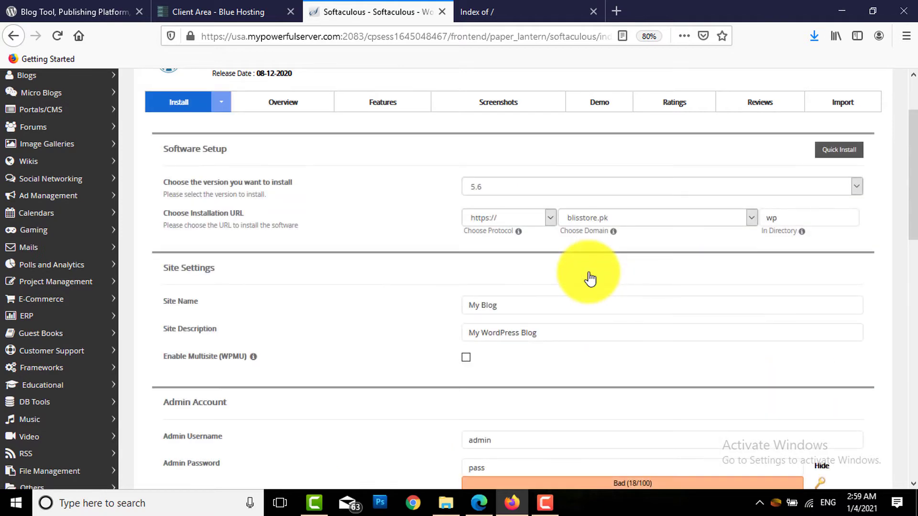
pyautogui.moveTo(908, 174); pyautogui.dragTo(903, 143)
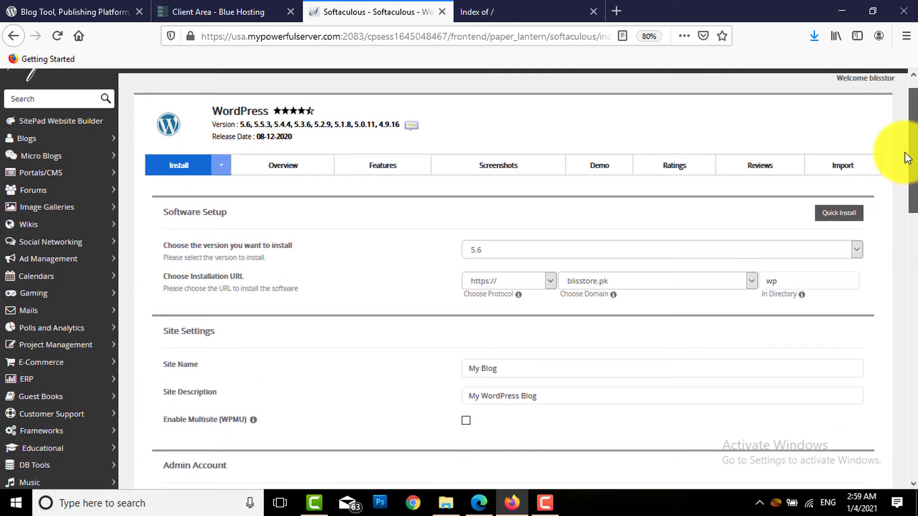
pyautogui.click(549, 282)
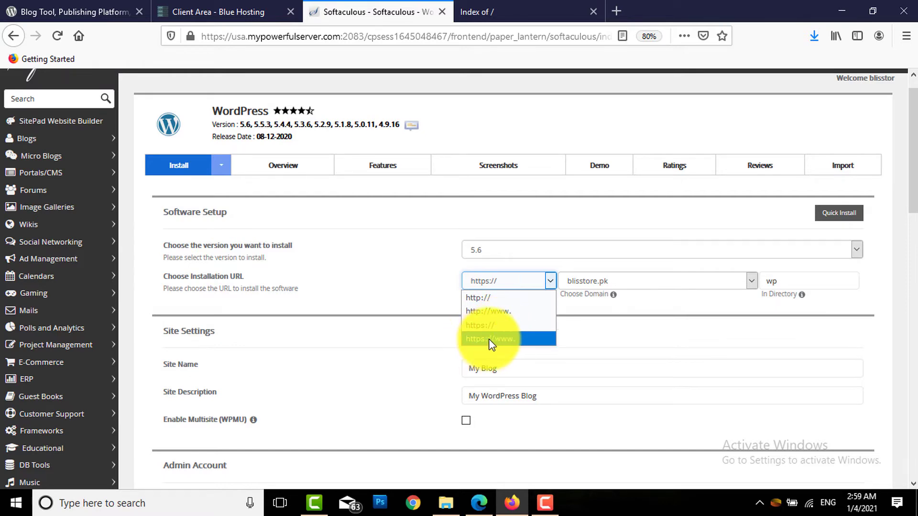
pyautogui.click(507, 339)
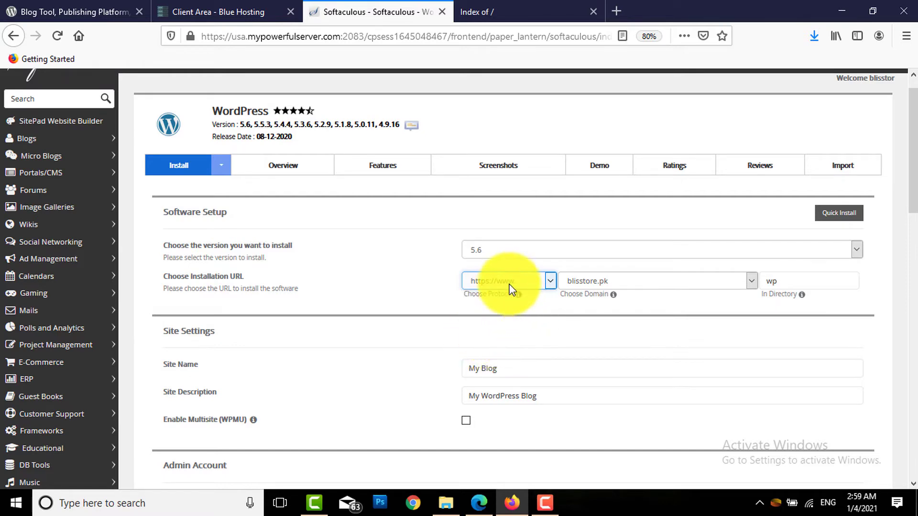
pyautogui.click(752, 282)
pyautogui.click(673, 303)
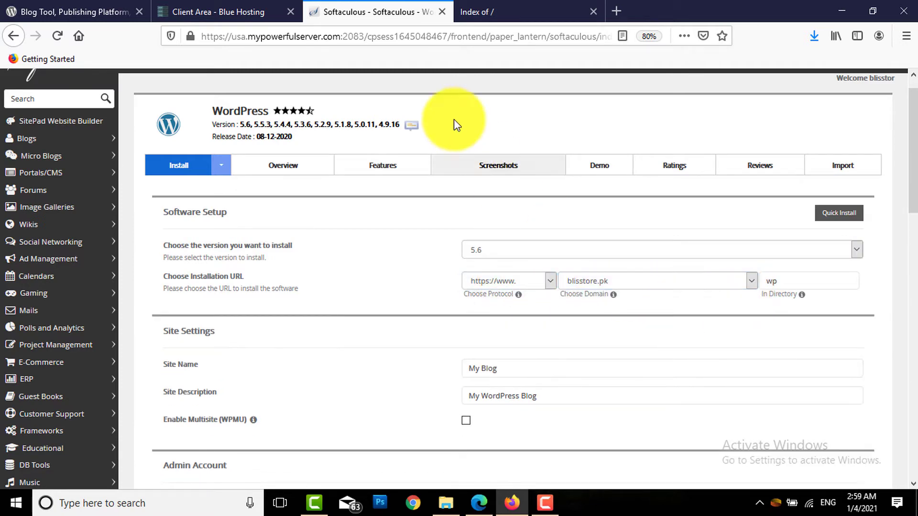
pyautogui.click(242, 6)
pyautogui.click(373, 11)
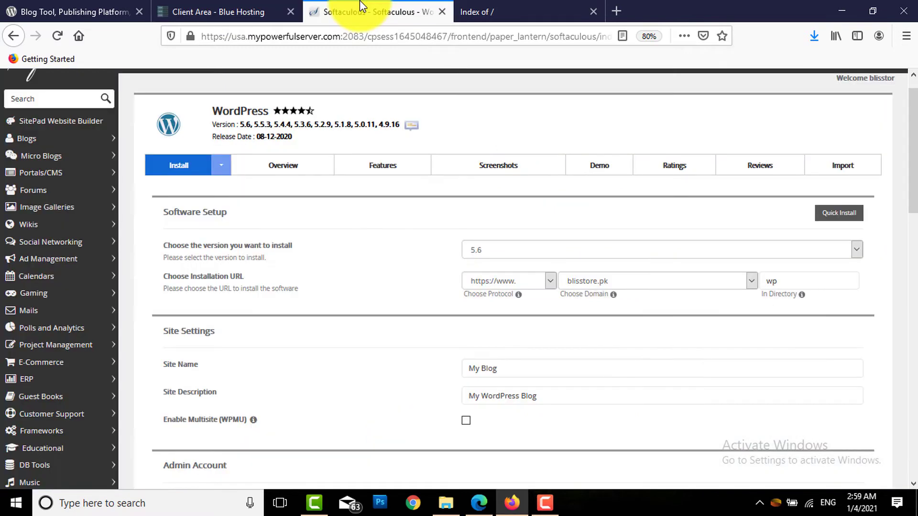
pyautogui.click(751, 286)
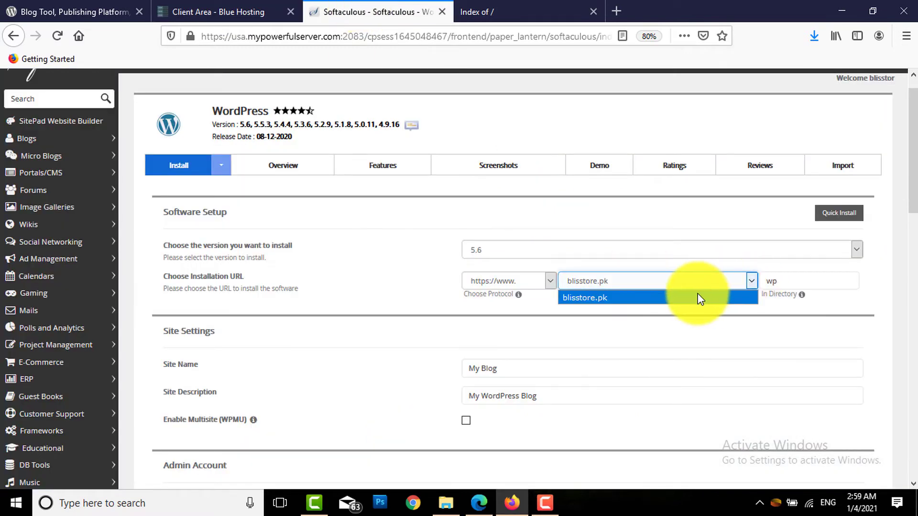
# Keep blisstore.pk as the domain and clear 'wp' from the In Directory field
pyautogui.click(218, 8)
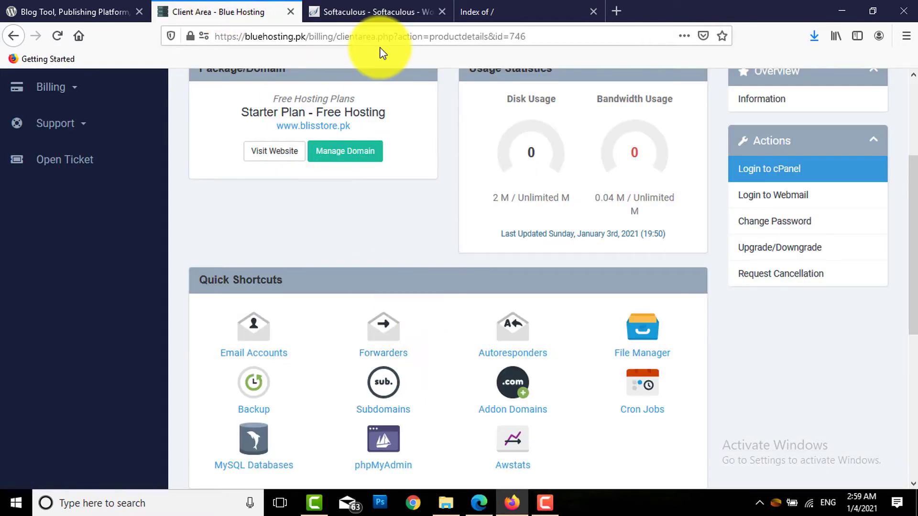
pyautogui.click(373, 11)
pyautogui.click(750, 283)
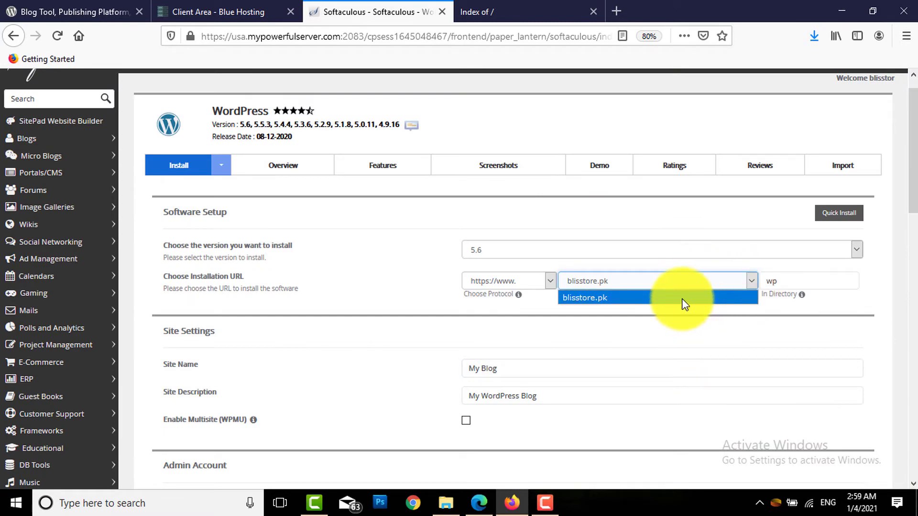
pyautogui.click(625, 301)
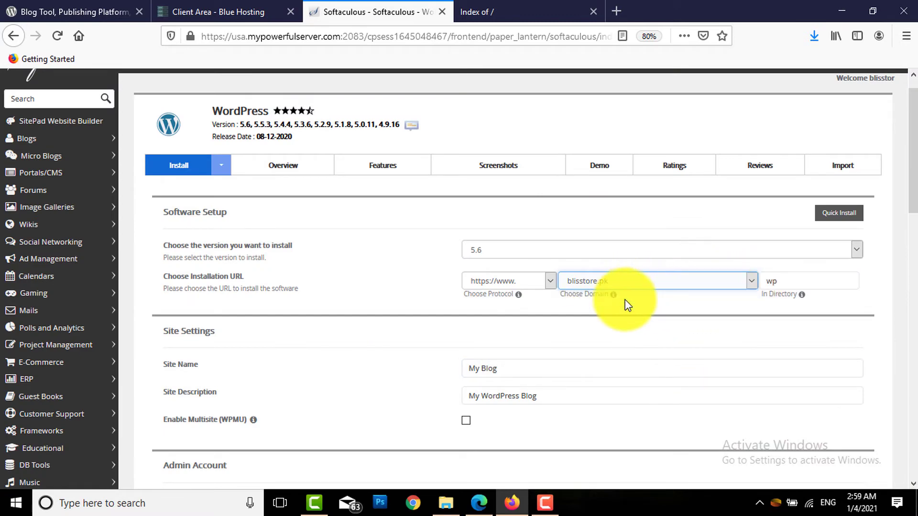
pyautogui.click(786, 284)
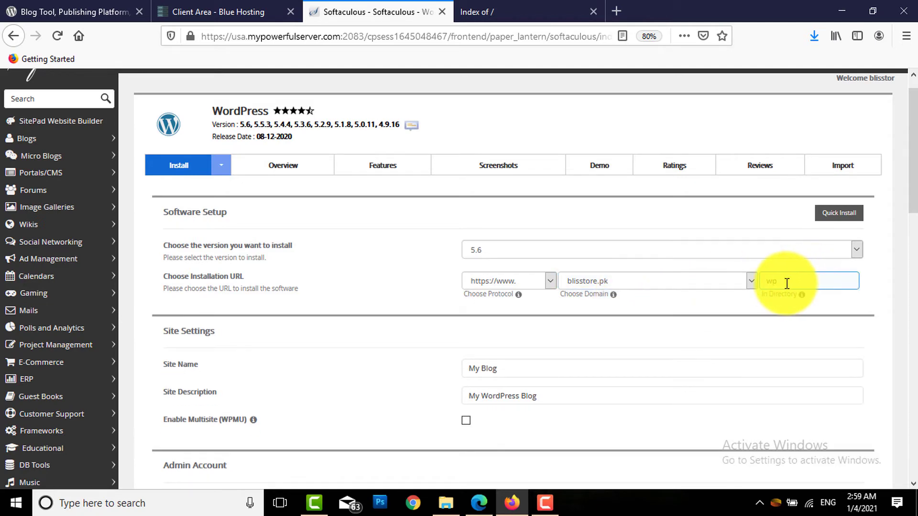
pyautogui.click(779, 290)
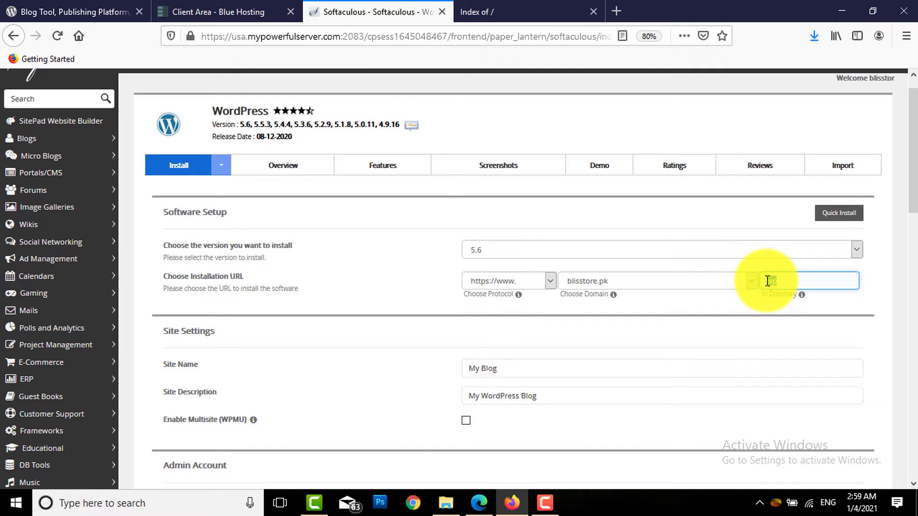
pyautogui.click(784, 282)
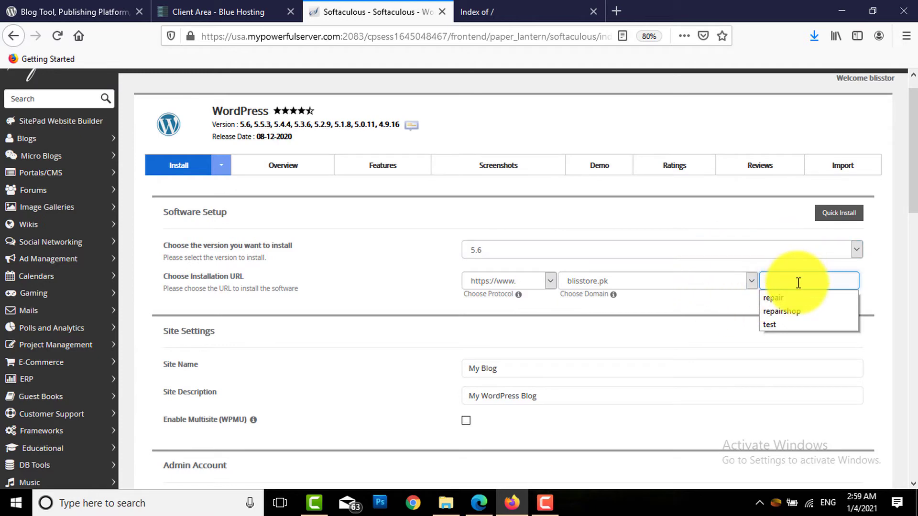
# Review the site name My Blog, the site description and the admin username
pyautogui.moveTo(910, 164); pyautogui.dragTo(911, 189)
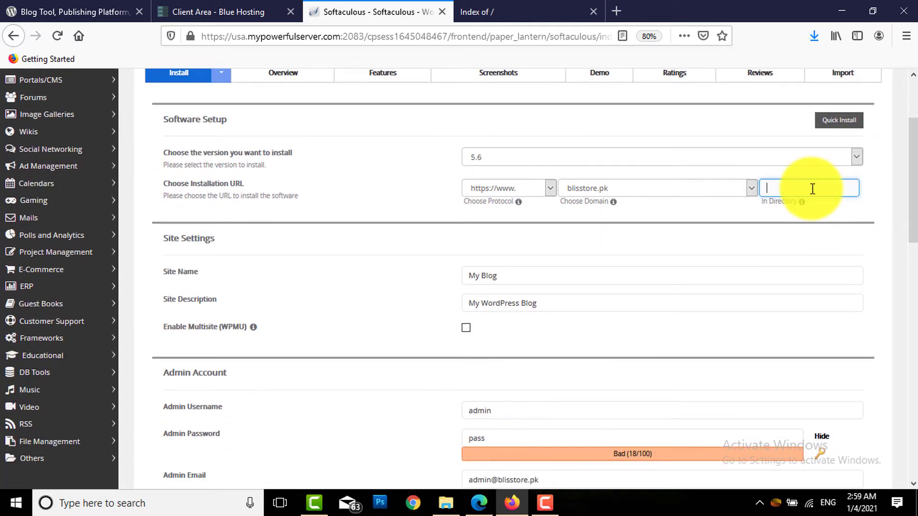
pyautogui.click(778, 190)
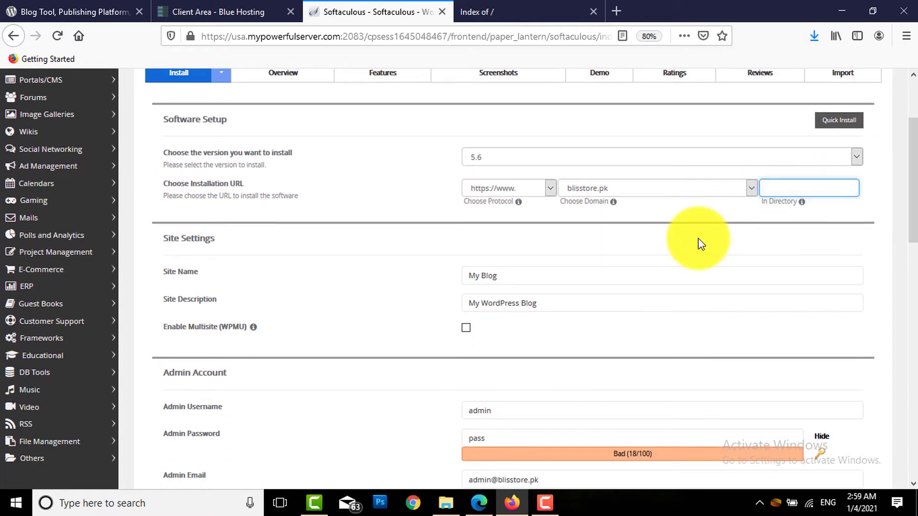
pyautogui.moveTo(901, 174); pyautogui.dragTo(903, 246)
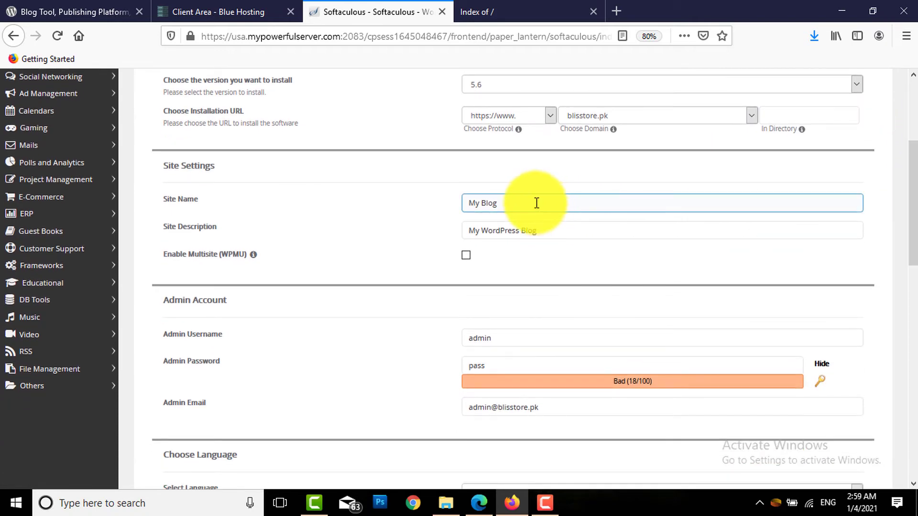
pyautogui.moveTo(537, 201); pyautogui.dragTo(467, 201)
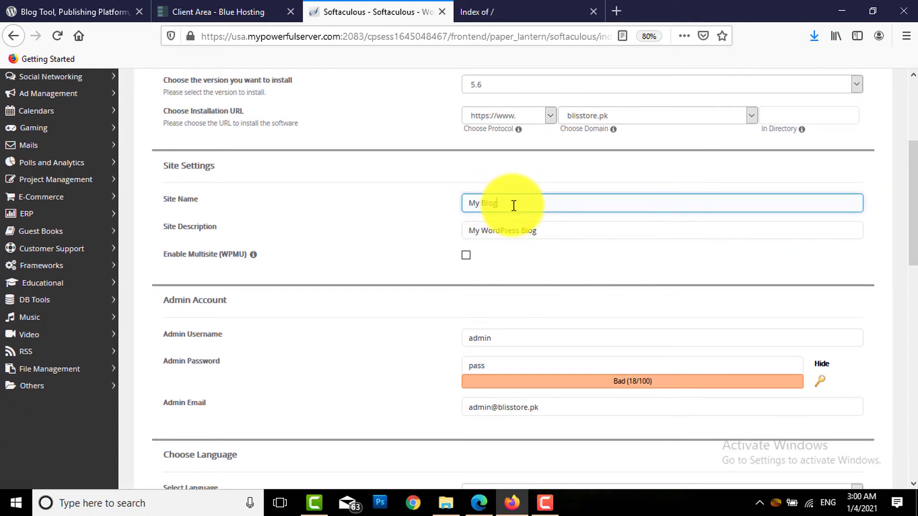
pyautogui.moveTo(537, 231)
pyautogui.mouseDown()
pyautogui.moveTo(470, 231)
pyautogui.moveTo(533, 230)
pyautogui.mouseUp()
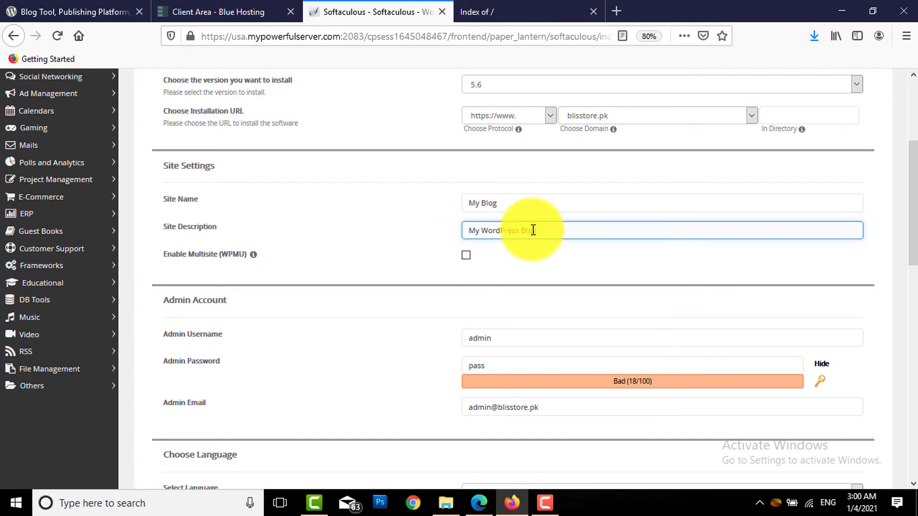
pyautogui.moveTo(902, 194); pyautogui.dragTo(902, 243)
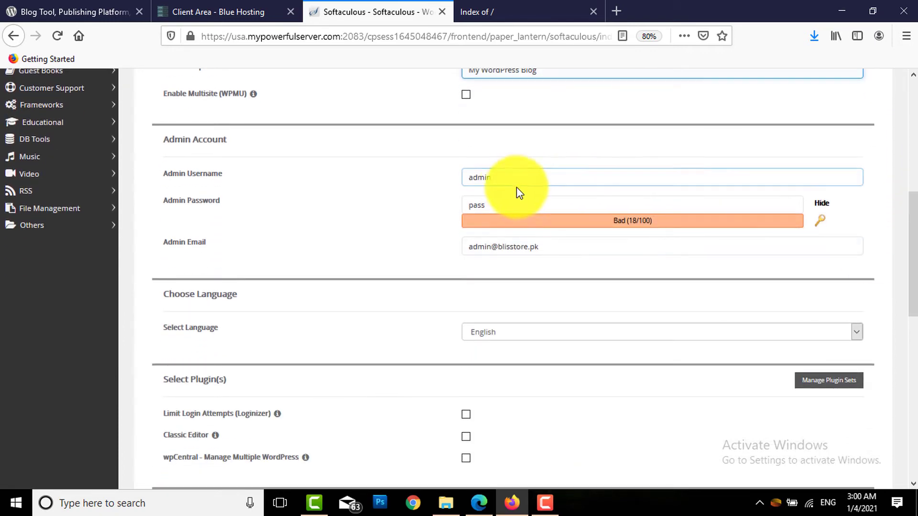
pyautogui.doubleClick(500, 176)
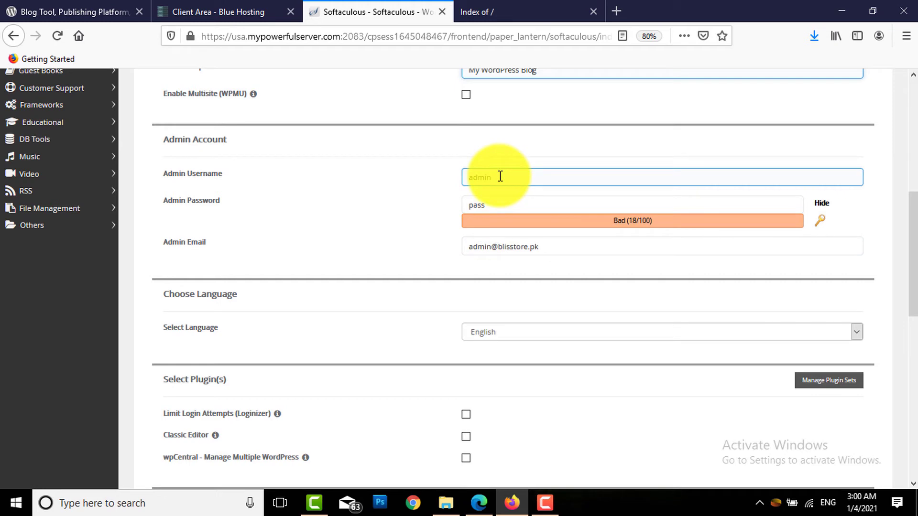
pyautogui.moveTo(500, 176); pyautogui.dragTo(476, 178)
pyautogui.moveTo(495, 178); pyautogui.dragTo(471, 176)
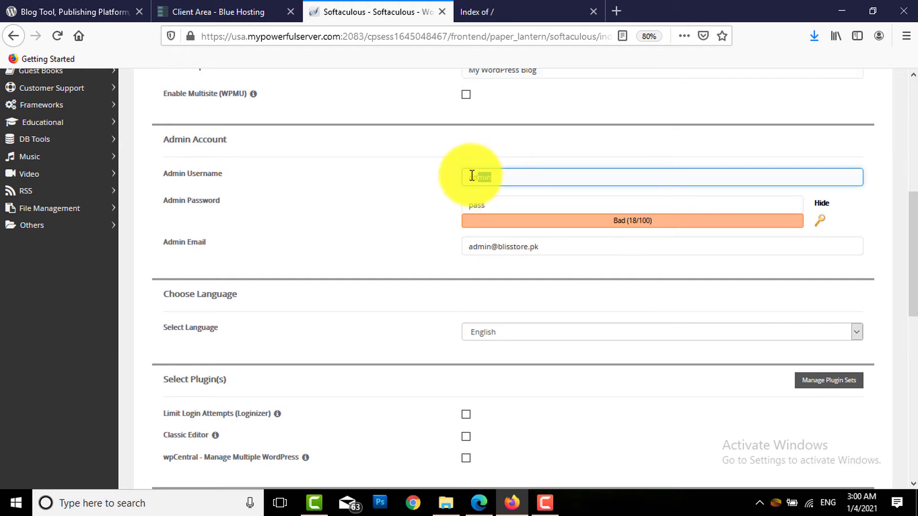
# Replace the default admin password with a Strong (71/100) one and check the admin email
pyautogui.doubleClick(481, 203)
pyautogui.press('BackSpace')
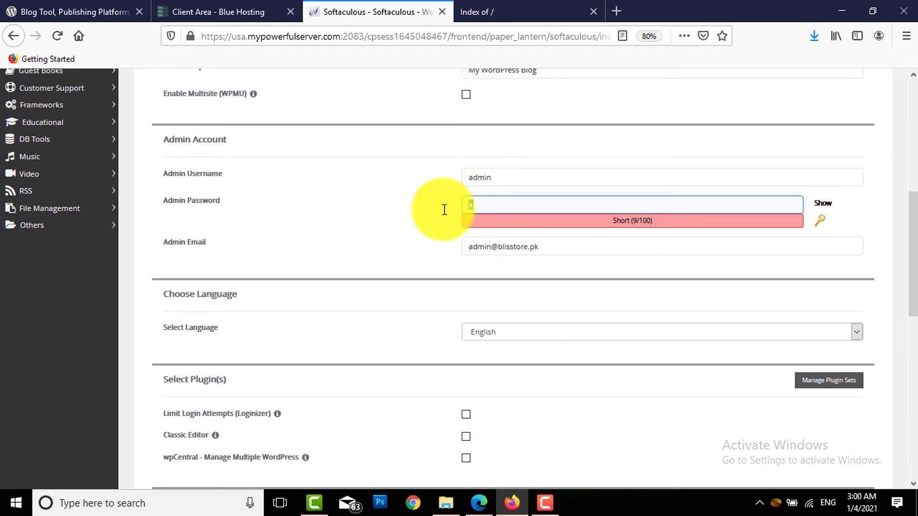
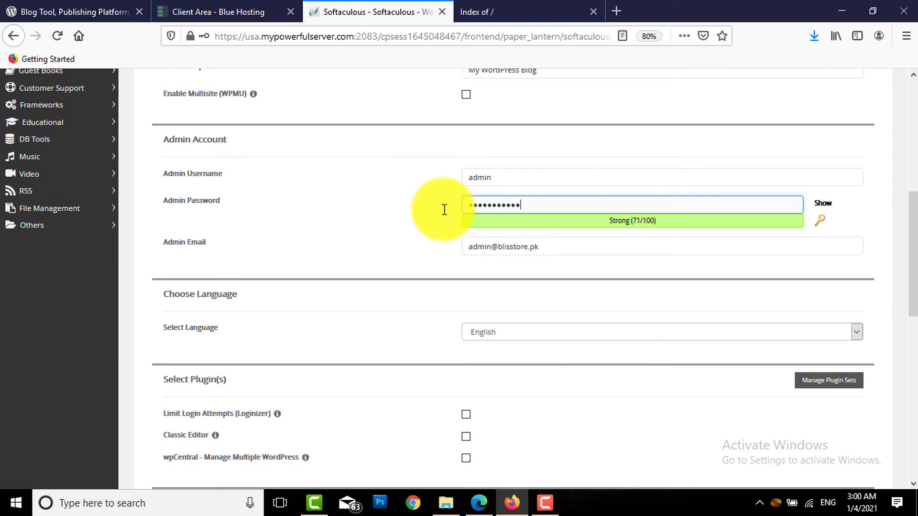
pyautogui.click(532, 245)
pyautogui.moveTo(548, 246); pyautogui.dragTo(467, 246)
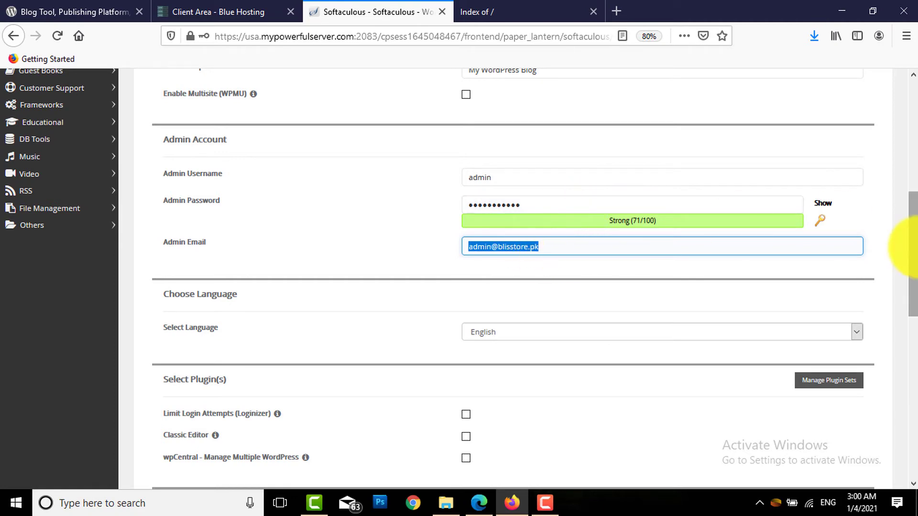
pyautogui.moveTo(910, 257); pyautogui.dragTo(914, 366)
# Launch the WordPress installation, declining Firefox's save-login prompt, until progress reaches 6%
pyautogui.scroll(-5, 903, 354)
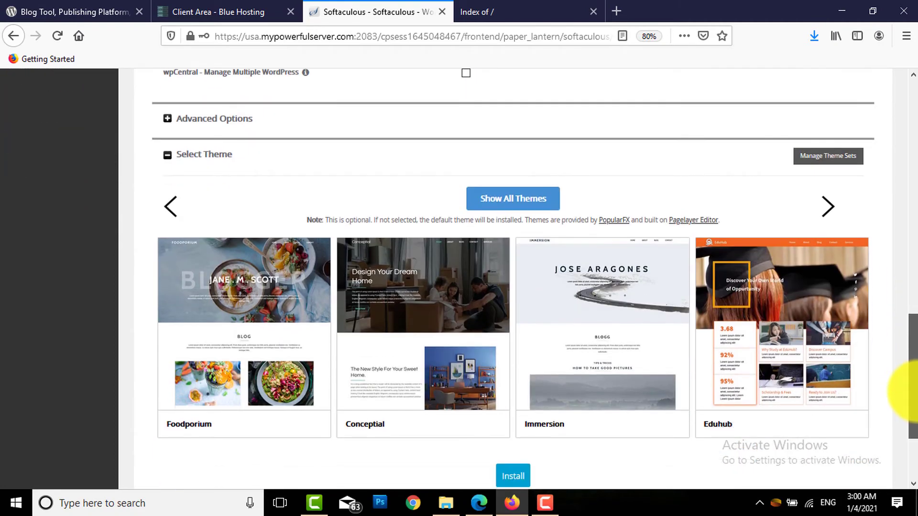
pyautogui.click(516, 360)
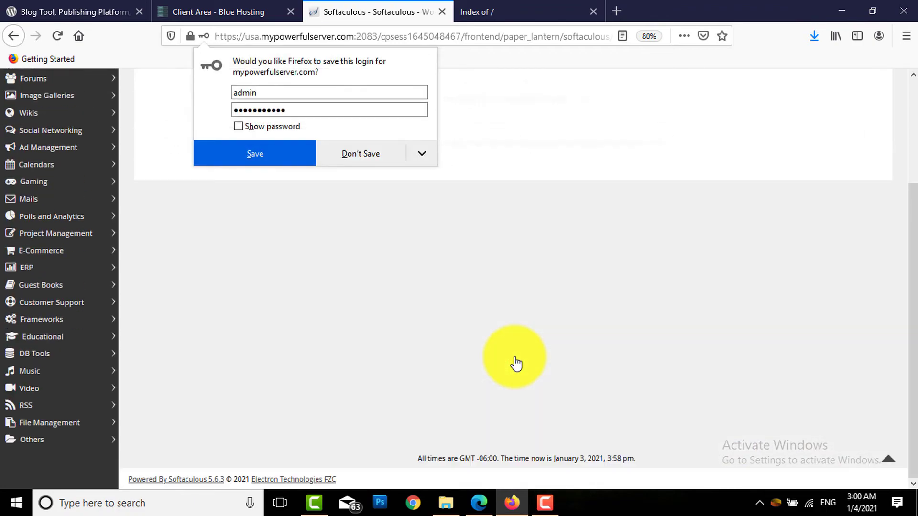
pyautogui.click(368, 155)
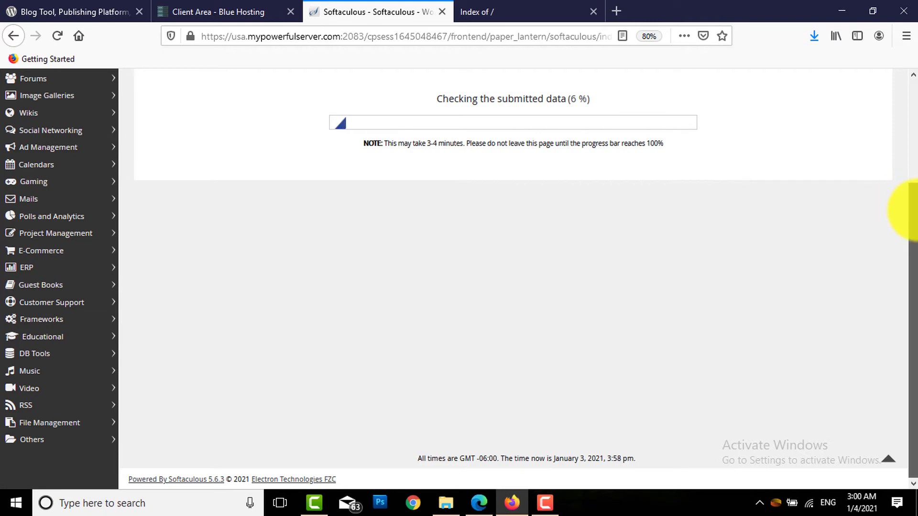
pyautogui.moveTo(906, 205); pyautogui.dragTo(896, 72)
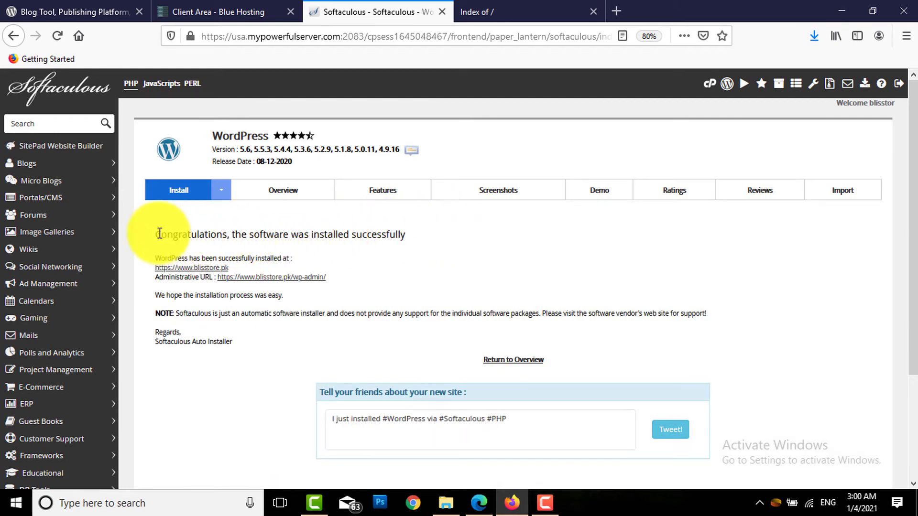
# Open the new blisstore.pk site in a new tab and check its address and Hello world! post
pyautogui.moveTo(159, 234); pyautogui.dragTo(227, 234)
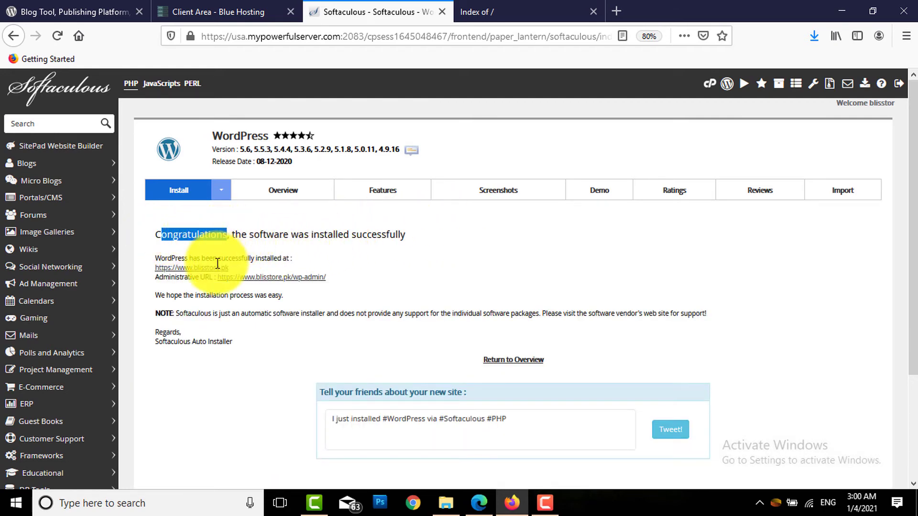
pyautogui.rightClick(178, 271)
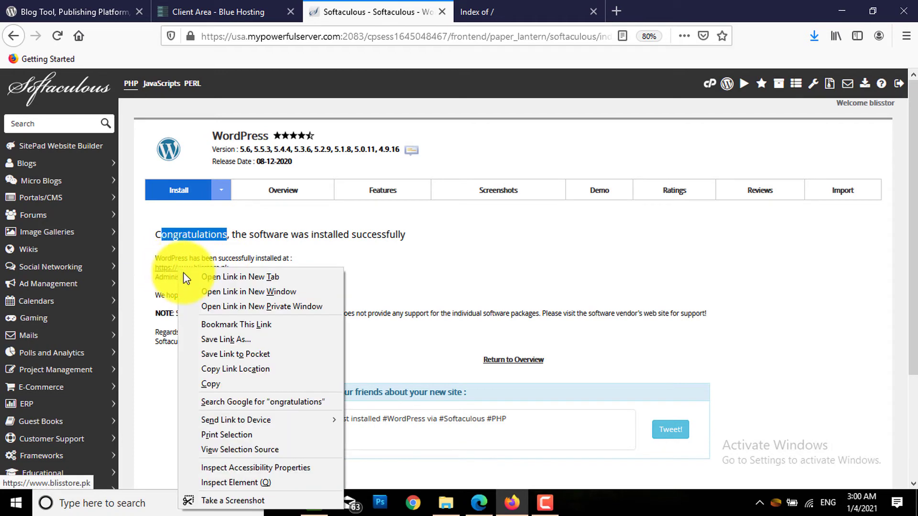
pyautogui.click(187, 274)
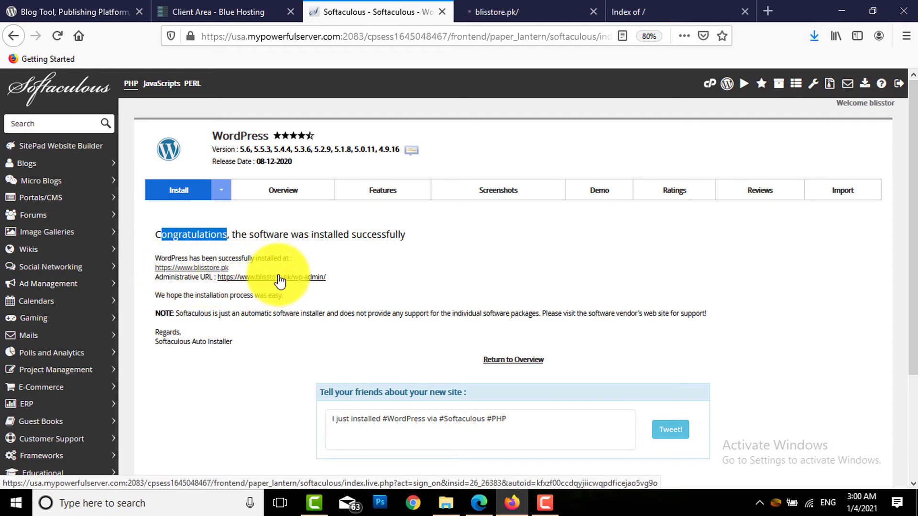
pyautogui.click(512, 11)
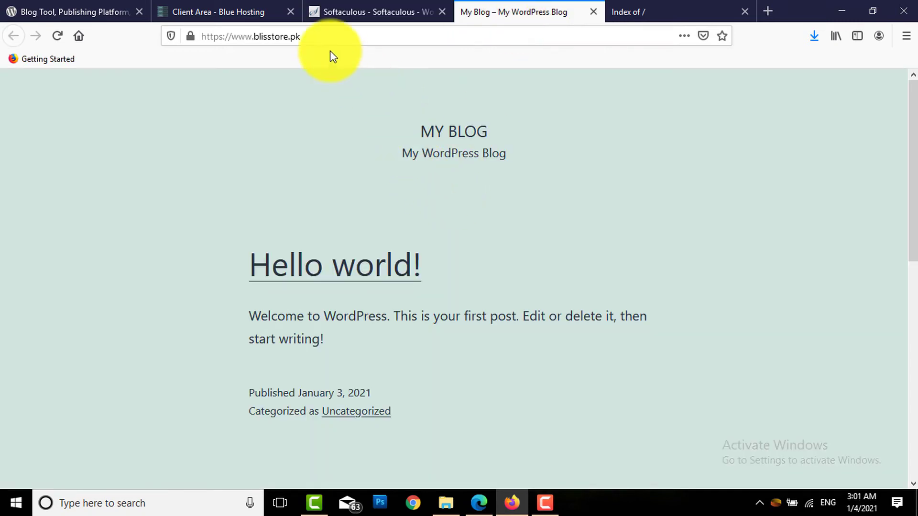
pyautogui.moveTo(308, 36); pyautogui.dragTo(118, 148)
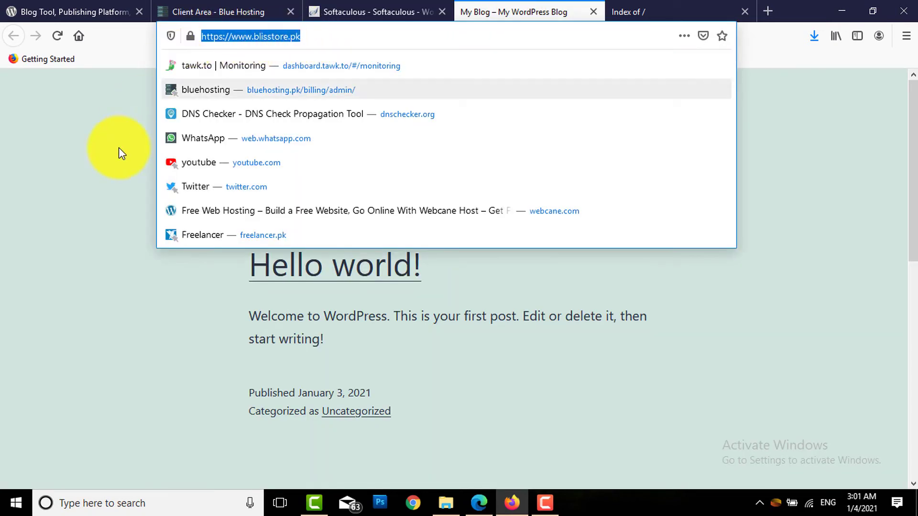
pyautogui.click(117, 158)
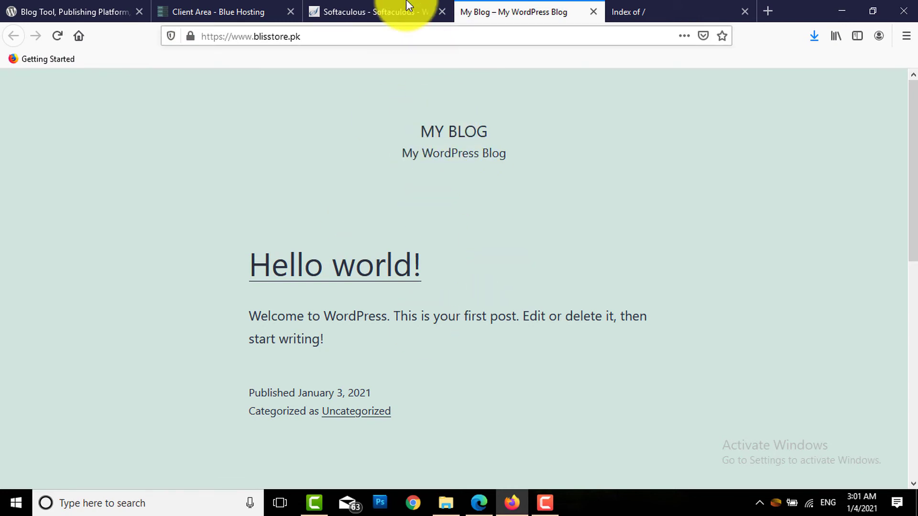
pyautogui.click(389, 12)
# Open the WordPress admin Dashboard for blisstore.pk from the Administrative URL
pyautogui.click(280, 278)
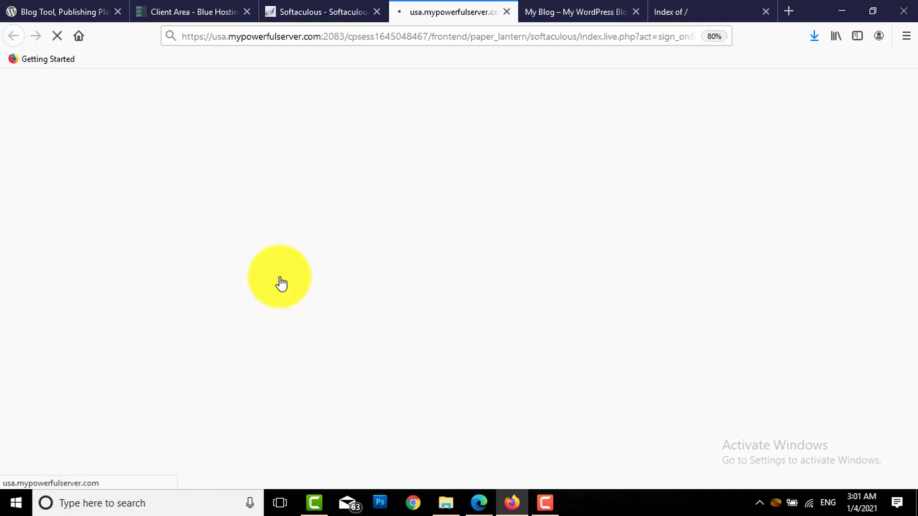
pyautogui.click(317, 8)
pyautogui.moveTo(333, 275); pyautogui.dragTo(313, 277)
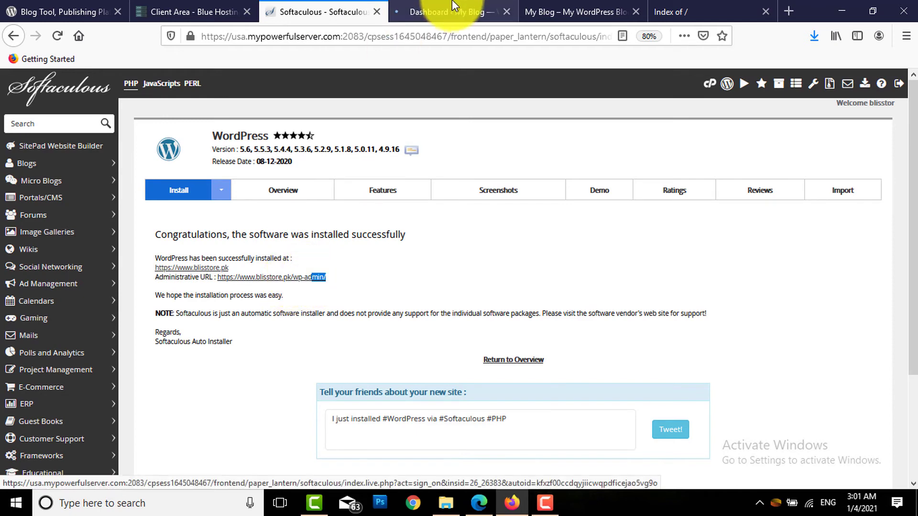
pyautogui.click(455, 13)
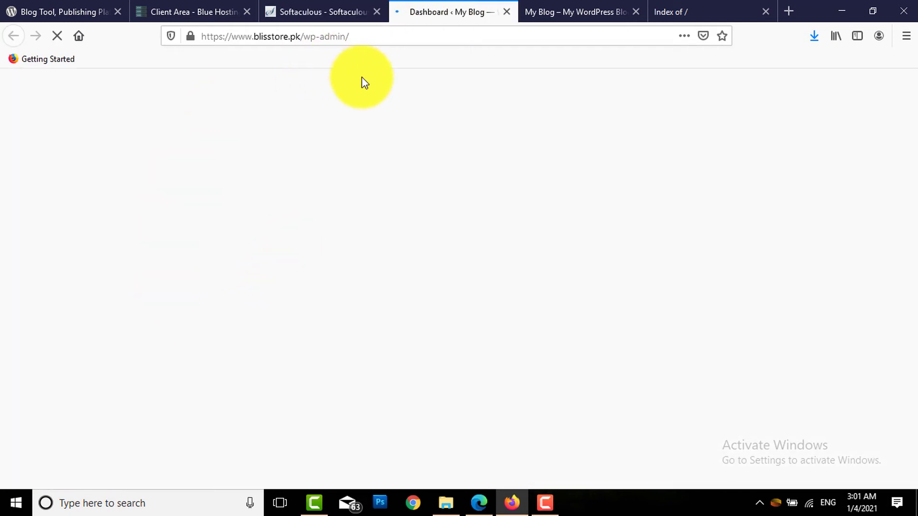
pyautogui.moveTo(358, 37); pyautogui.dragTo(184, 30)
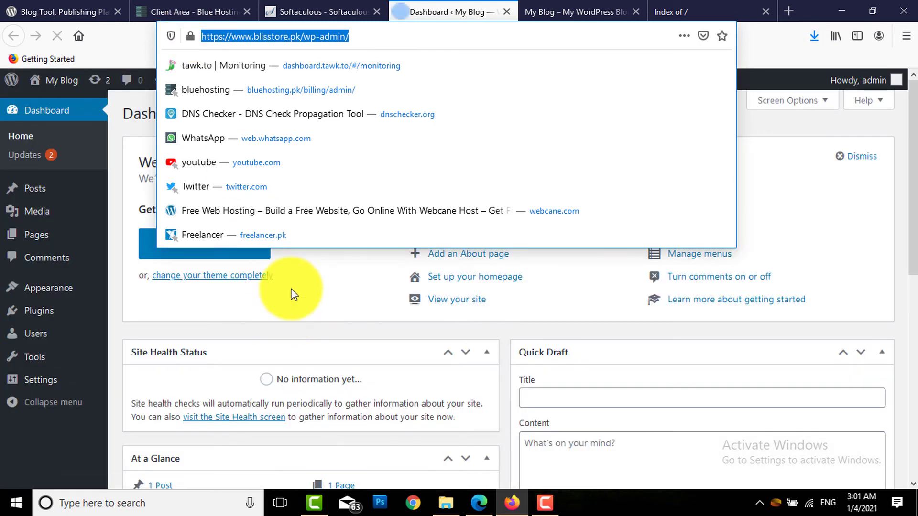
pyautogui.click(291, 293)
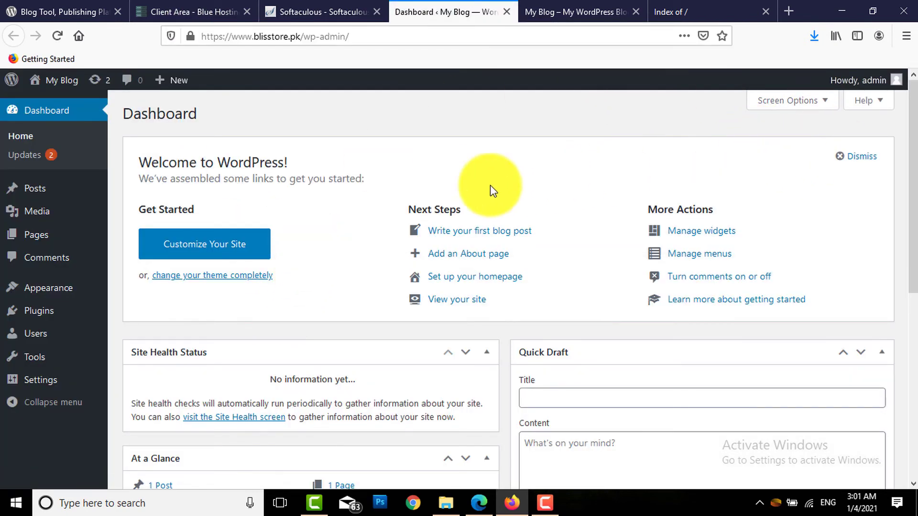
# Compare the admin Dashboard with the My Blog front page showing the Hello world! post
pyautogui.click(543, 13)
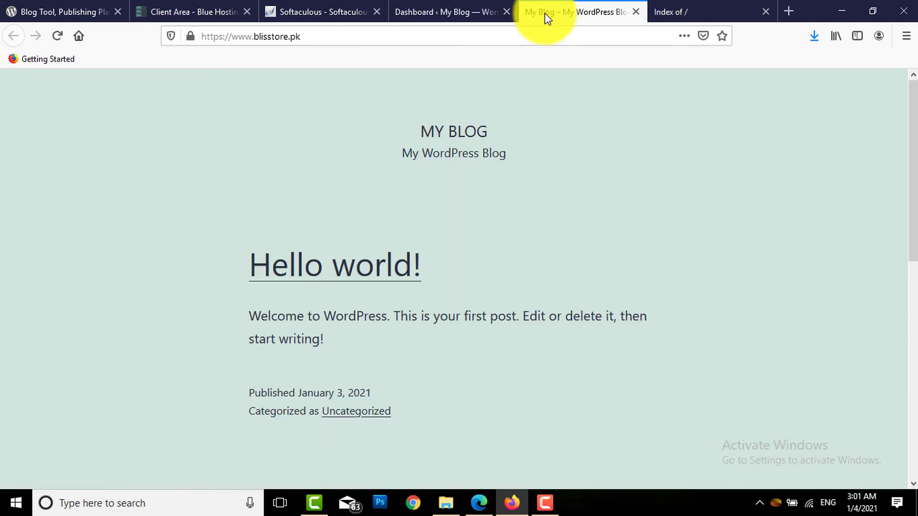
pyautogui.moveTo(913, 142); pyautogui.dragTo(913, 112)
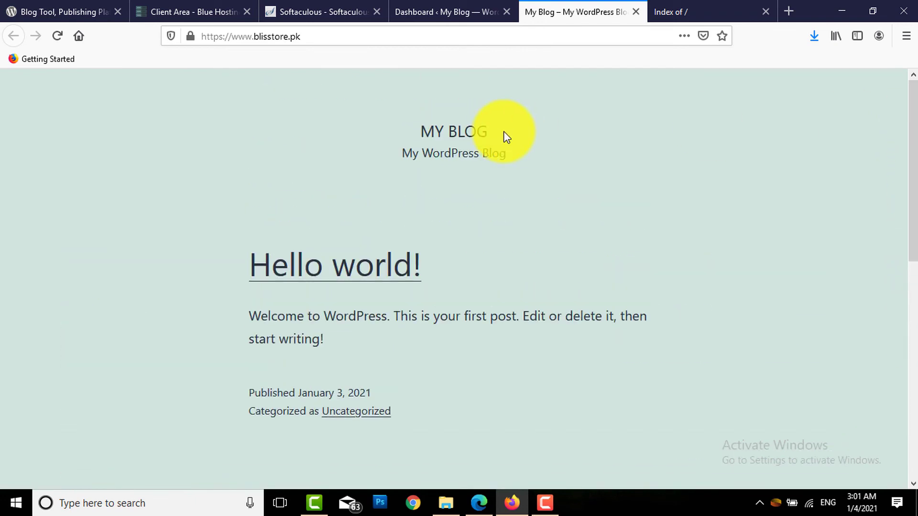
pyautogui.click(455, 13)
pyautogui.click(346, 13)
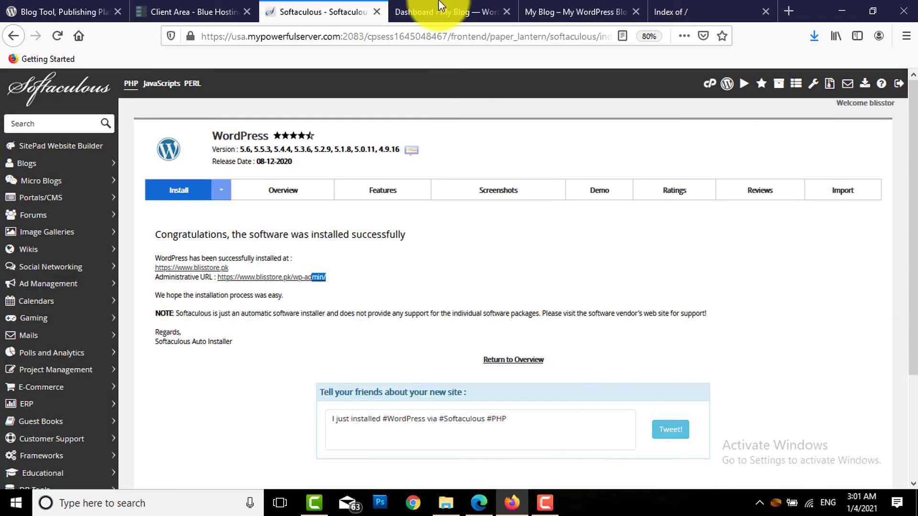
pyautogui.click(441, 7)
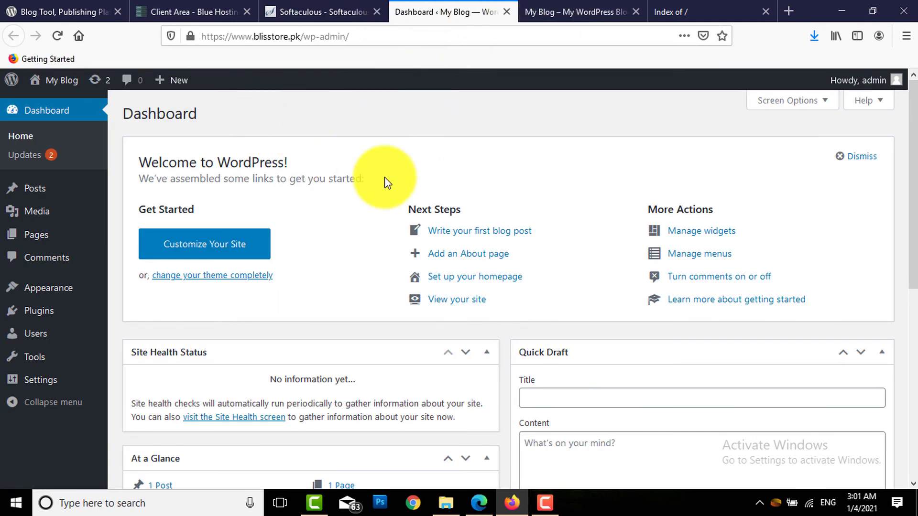
pyautogui.click(589, 5)
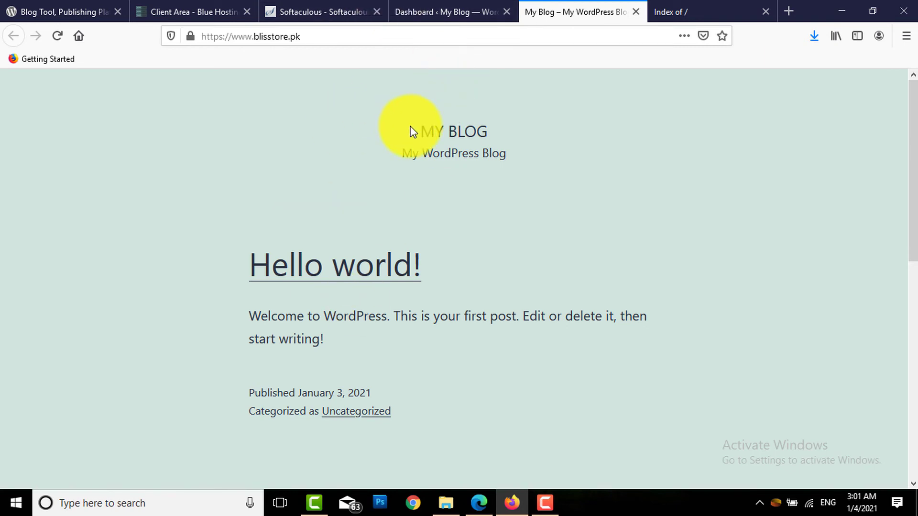
pyautogui.click(447, 12)
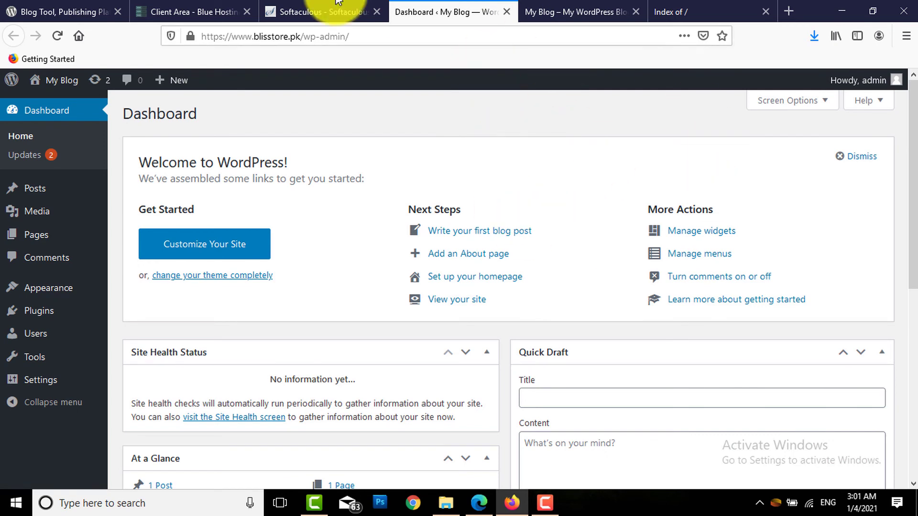
pyautogui.click(305, 6)
# Look over the admin Dashboard and My Blog front page again, ending on Softaculous
pyautogui.click(213, 7)
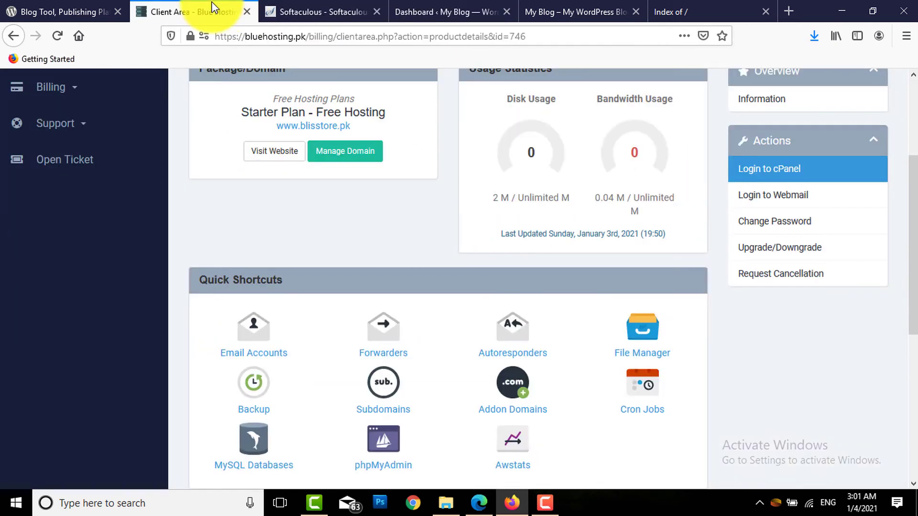
pyautogui.click(451, 6)
pyautogui.click(590, 6)
pyautogui.click(452, 6)
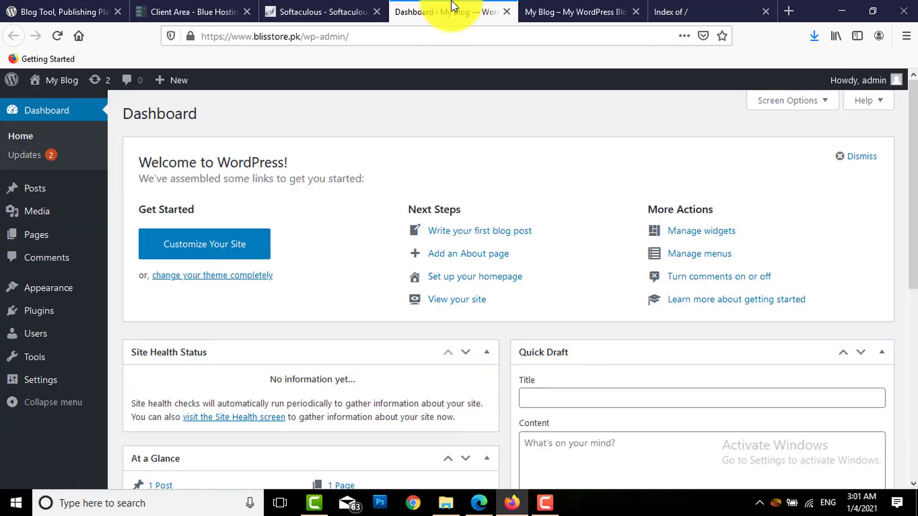
pyautogui.click(316, 5)
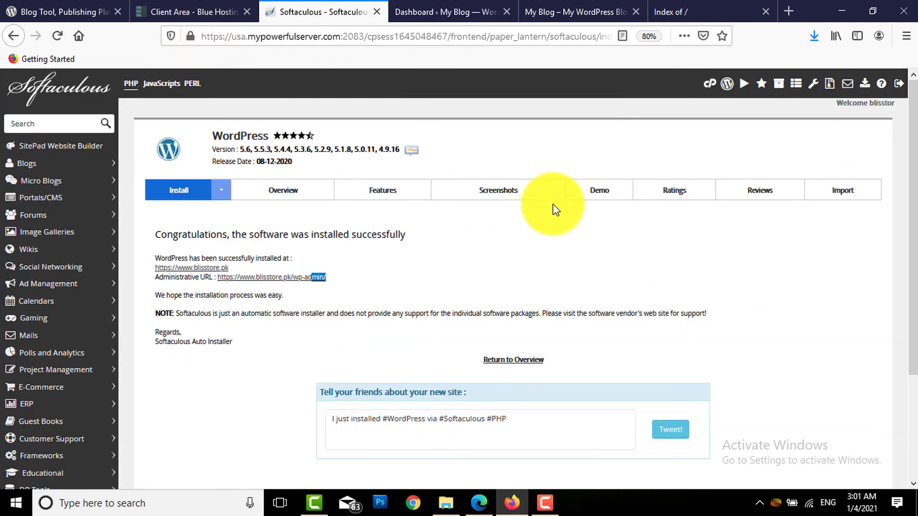
# Go to the cPanel main page and pick WordPress under Softaculous Apps Installer
pyautogui.click(711, 86)
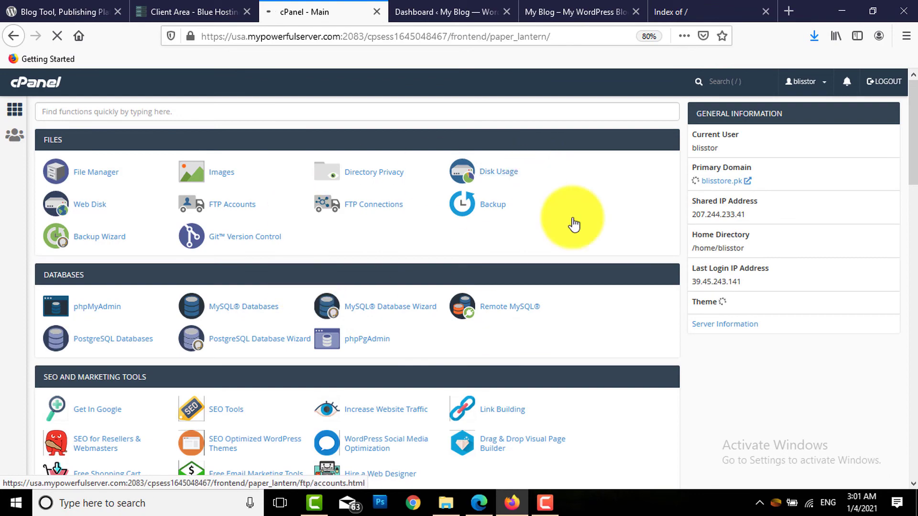
pyautogui.moveTo(912, 113); pyautogui.dragTo(912, 61)
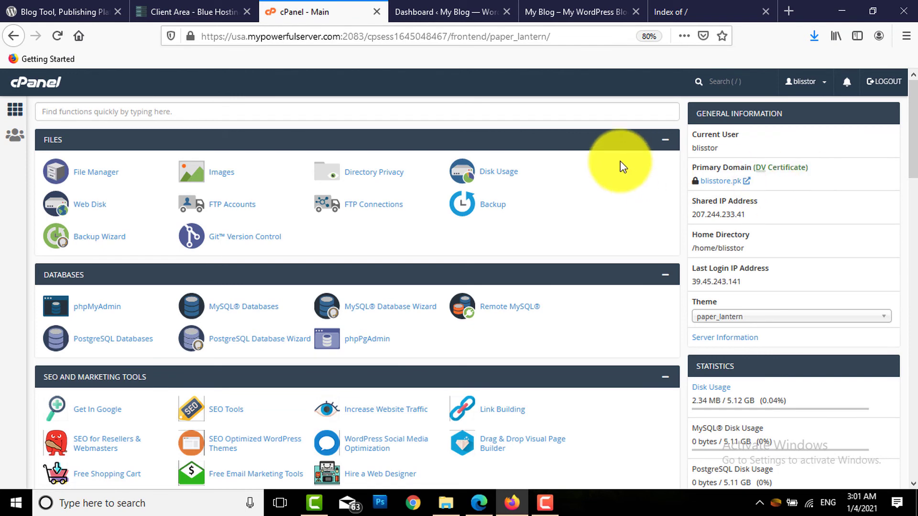
pyautogui.click(206, 9)
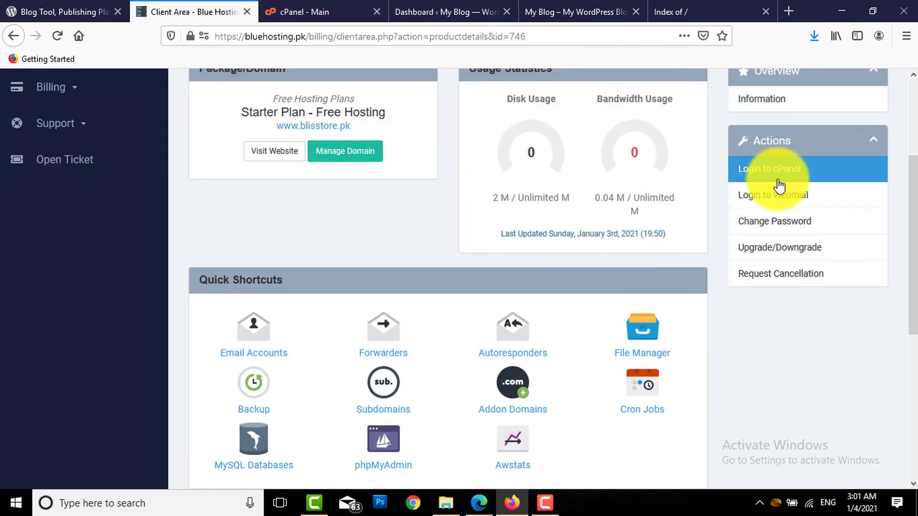
pyautogui.click(323, 9)
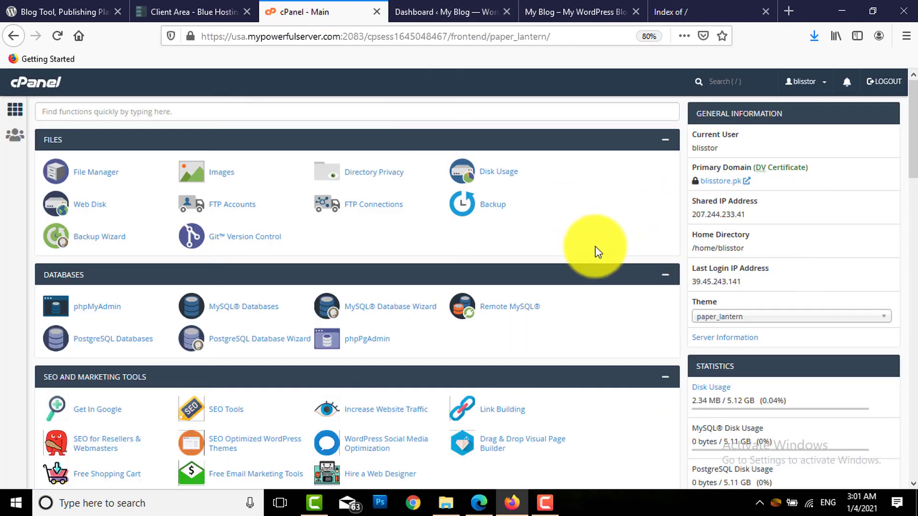
pyautogui.moveTo(912, 114); pyautogui.dragTo(911, 416)
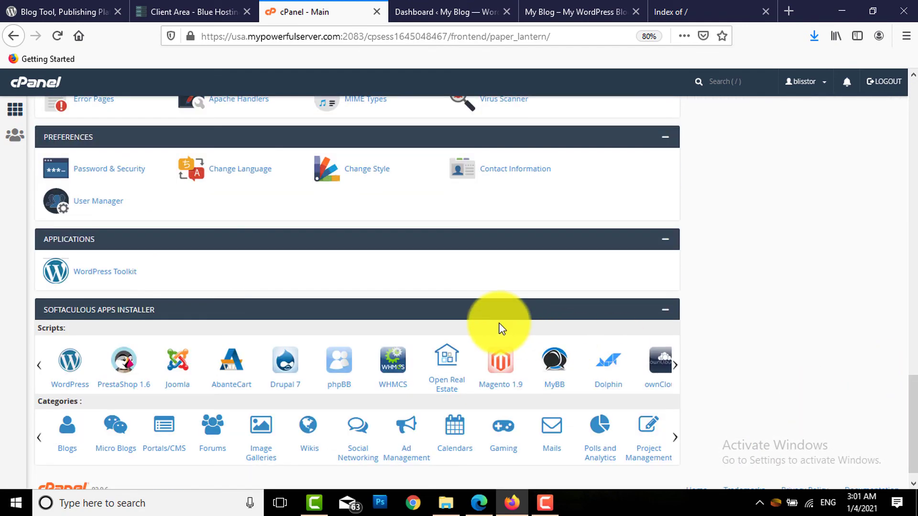
pyautogui.click(71, 367)
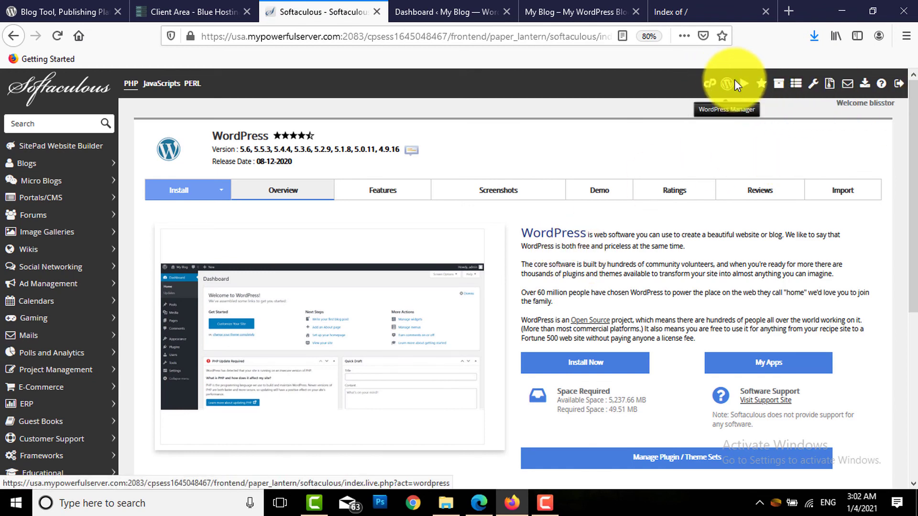
pyautogui.click(779, 88)
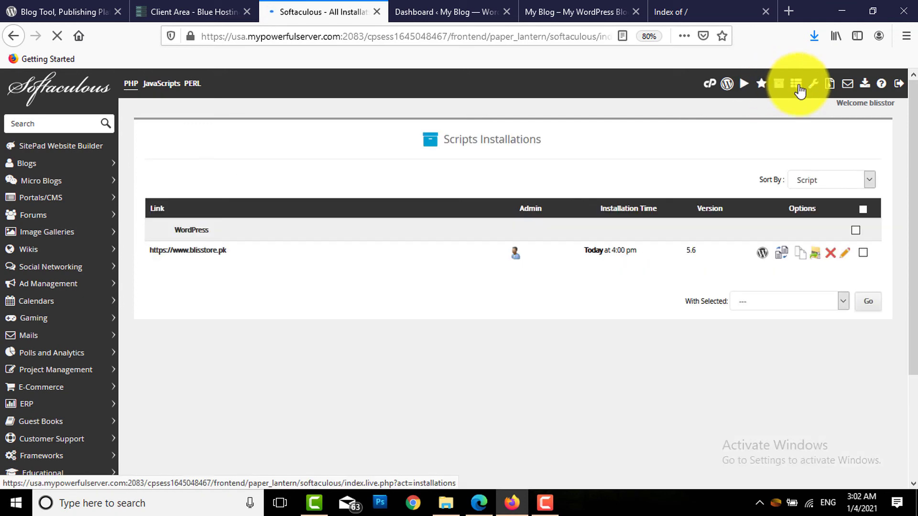
pyautogui.scroll(-2, 899, 143)
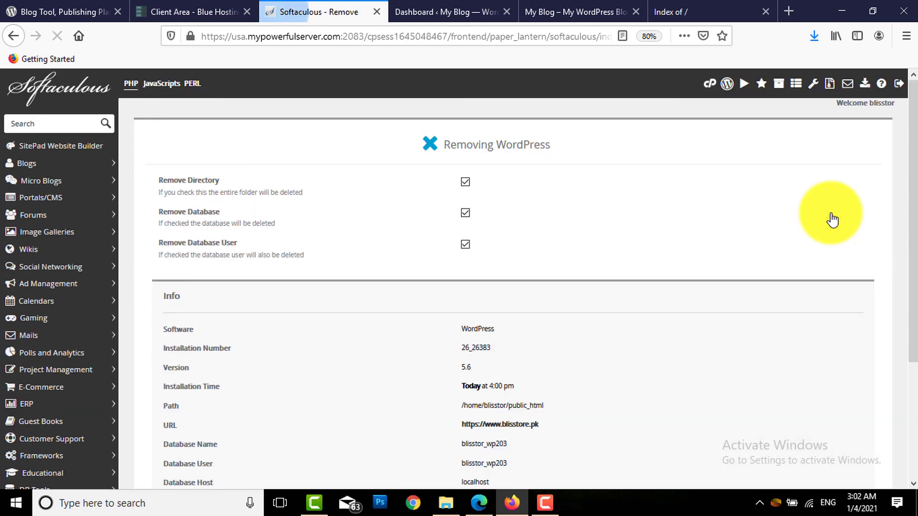
# Remove the blisstore.pk WordPress install with its directory, database and database user all ticked
pyautogui.moveTo(896, 171); pyautogui.dragTo(901, 343)
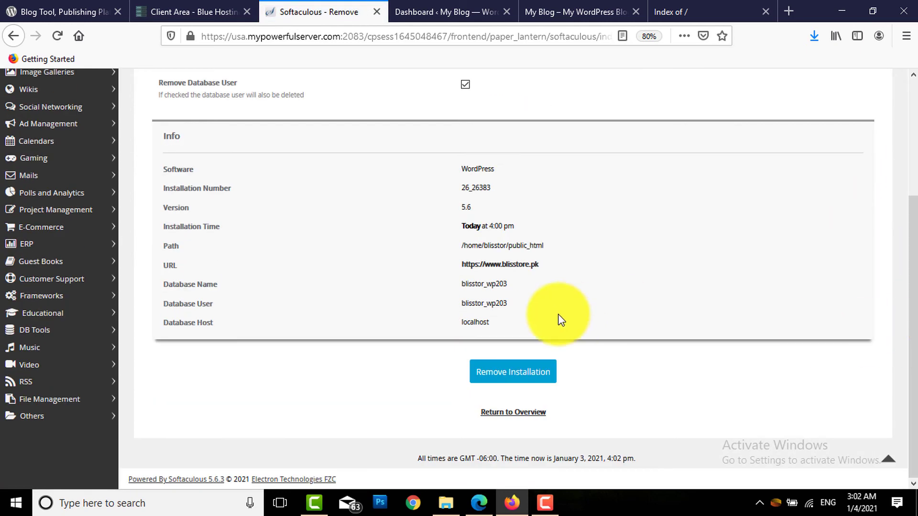
pyautogui.click(529, 378)
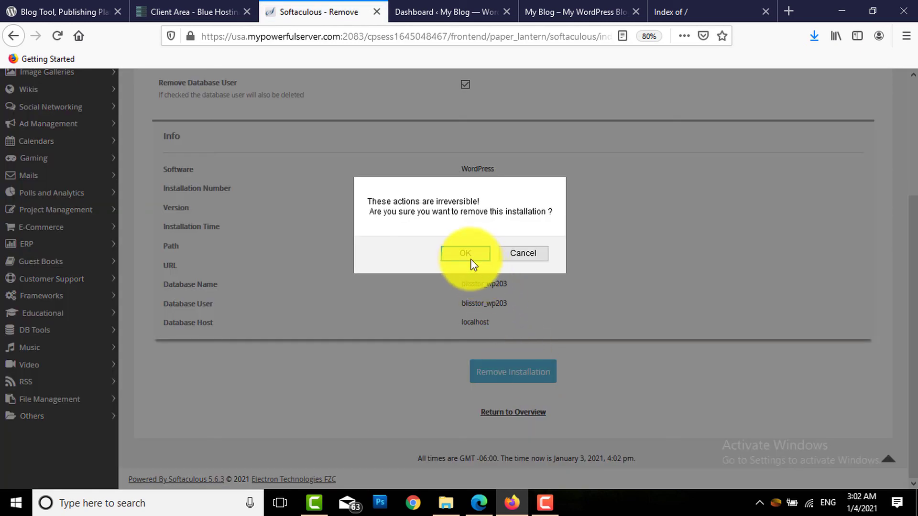
pyautogui.click(467, 257)
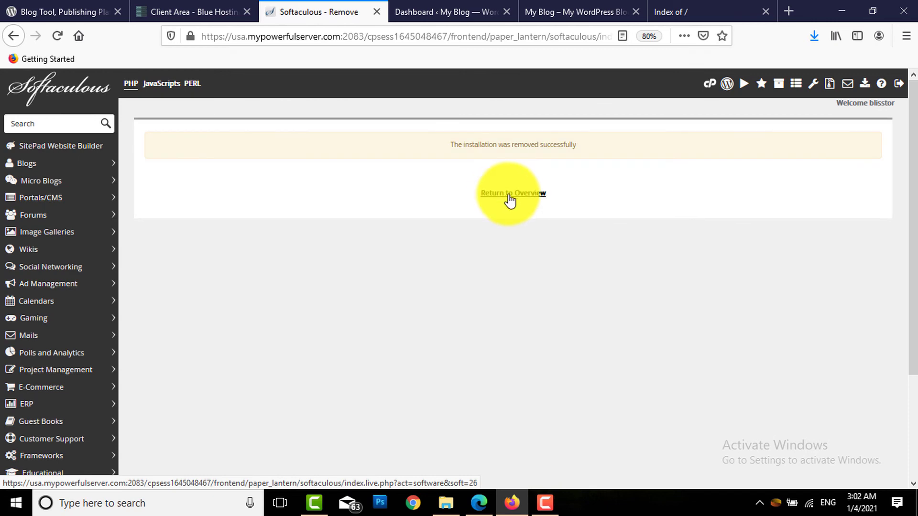
# Return to the overview and reload blisstore.pk to show the bare 'Index of /' listing
pyautogui.click(514, 193)
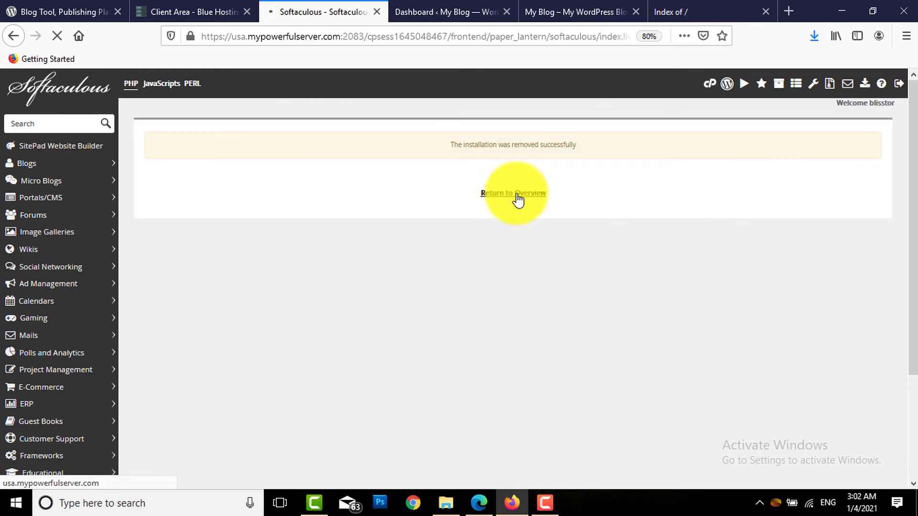
pyautogui.click(541, 7)
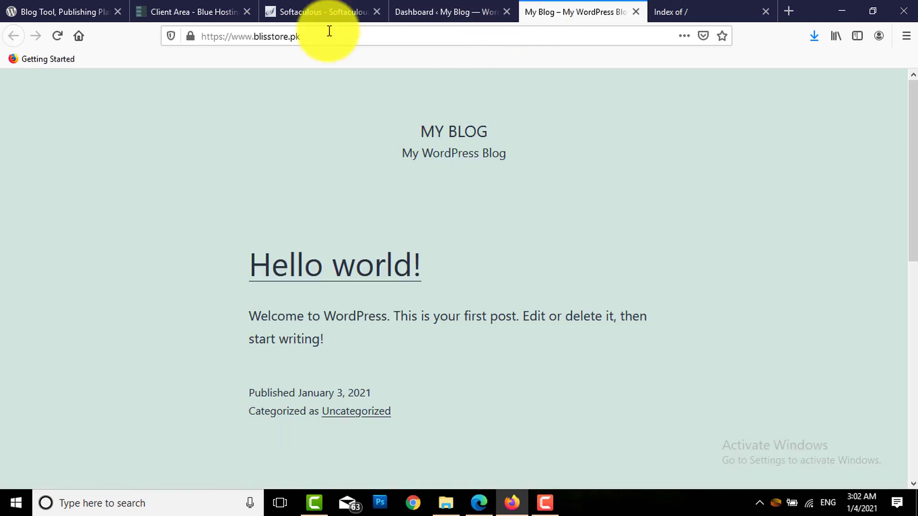
pyautogui.click(55, 38)
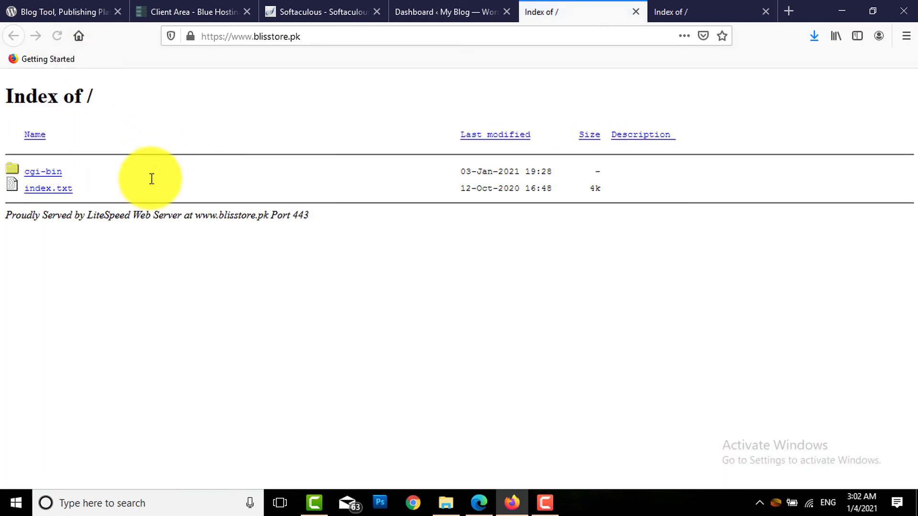